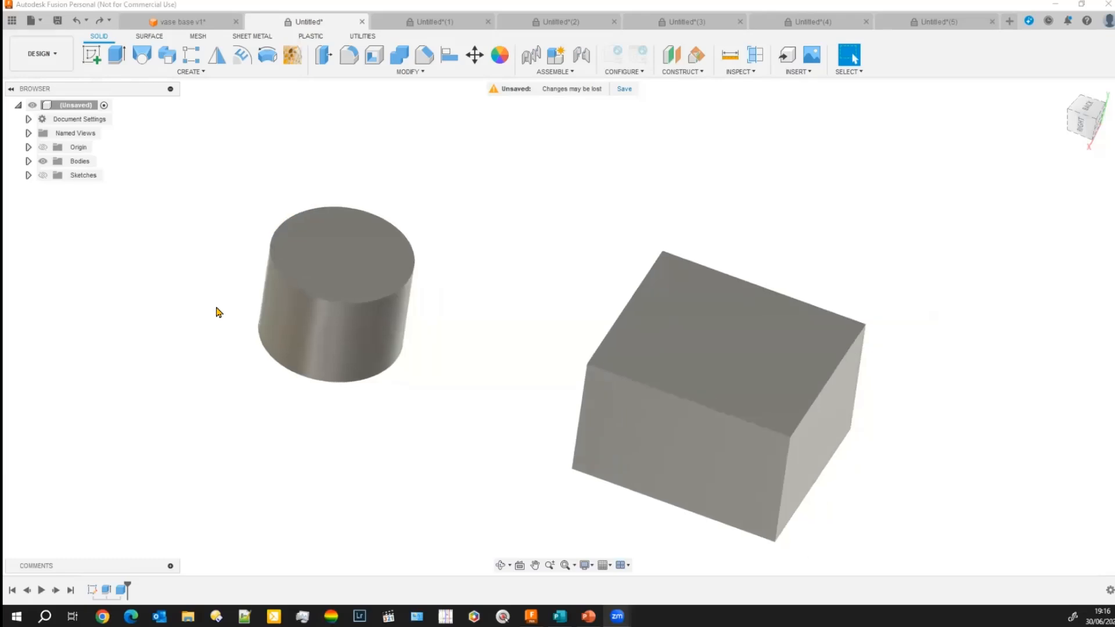
# Shell the cylinder from its top face with the sharp shell type and the direction set to Inside, leaving a thin wall.
pyautogui.scroll(3, 219, 315)
pyautogui.moveTo(237, 321); pyautogui.dragTo(307, 355, button='middle')
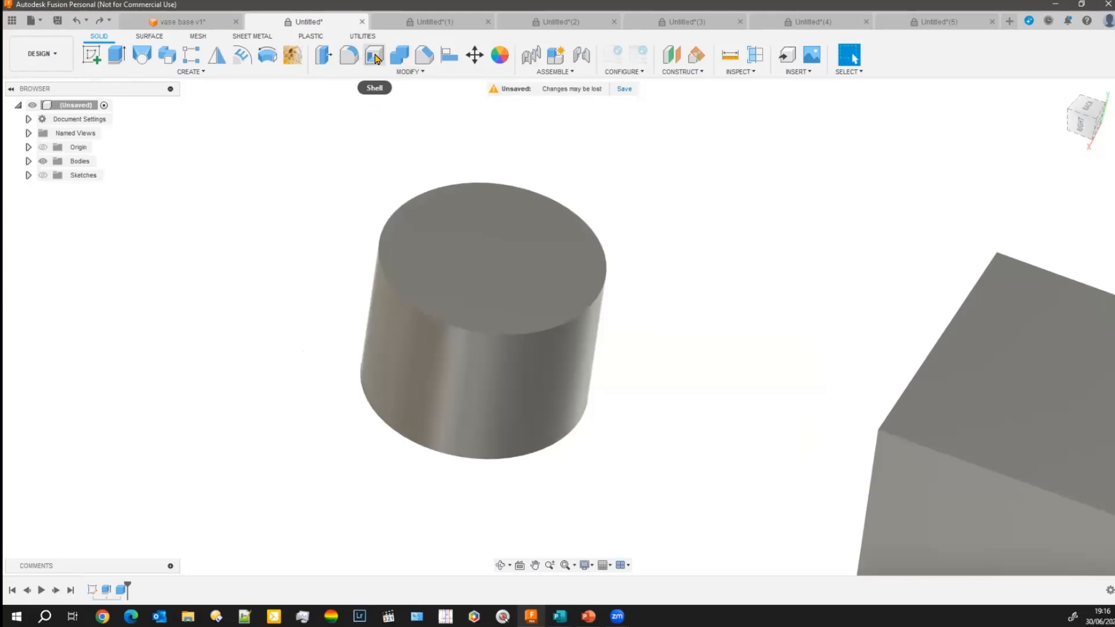
pyautogui.click(398, 73)
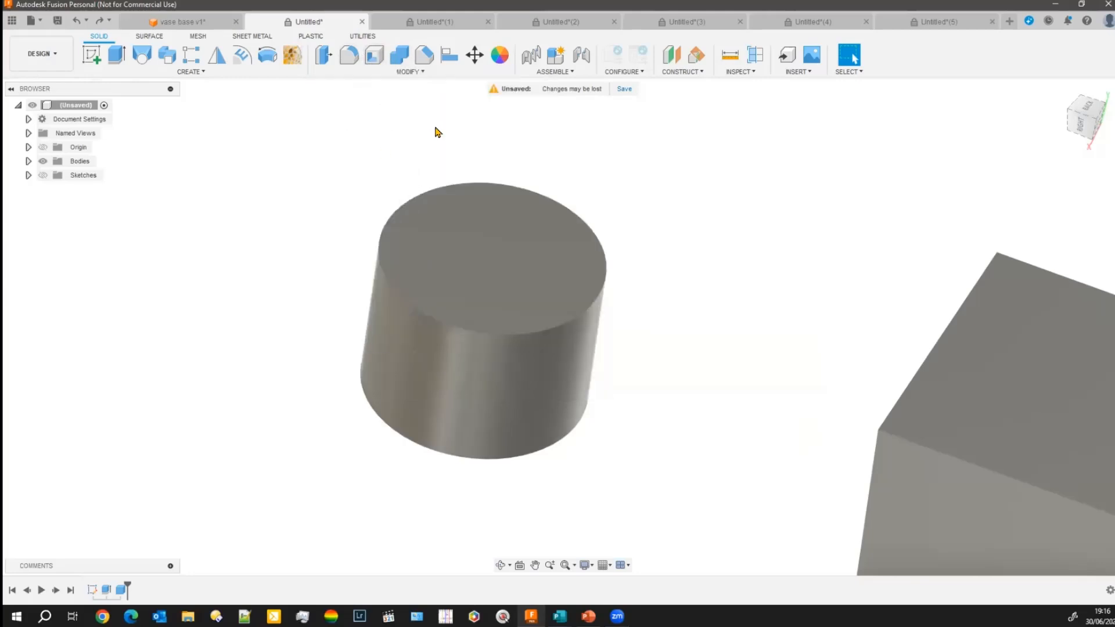
pyautogui.click(373, 56)
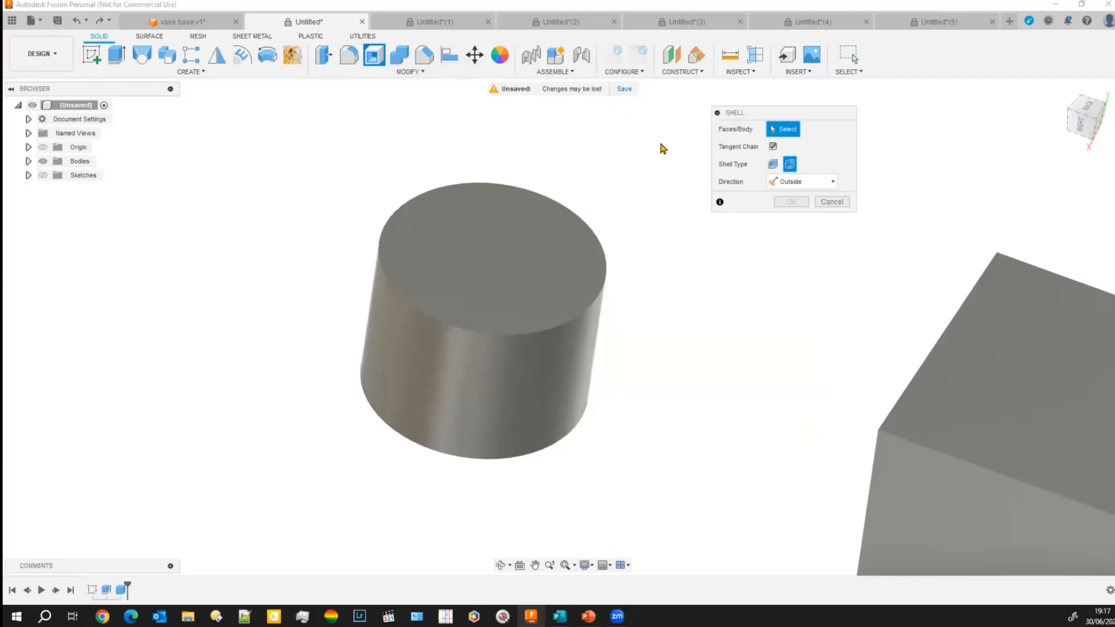
pyautogui.click(505, 262)
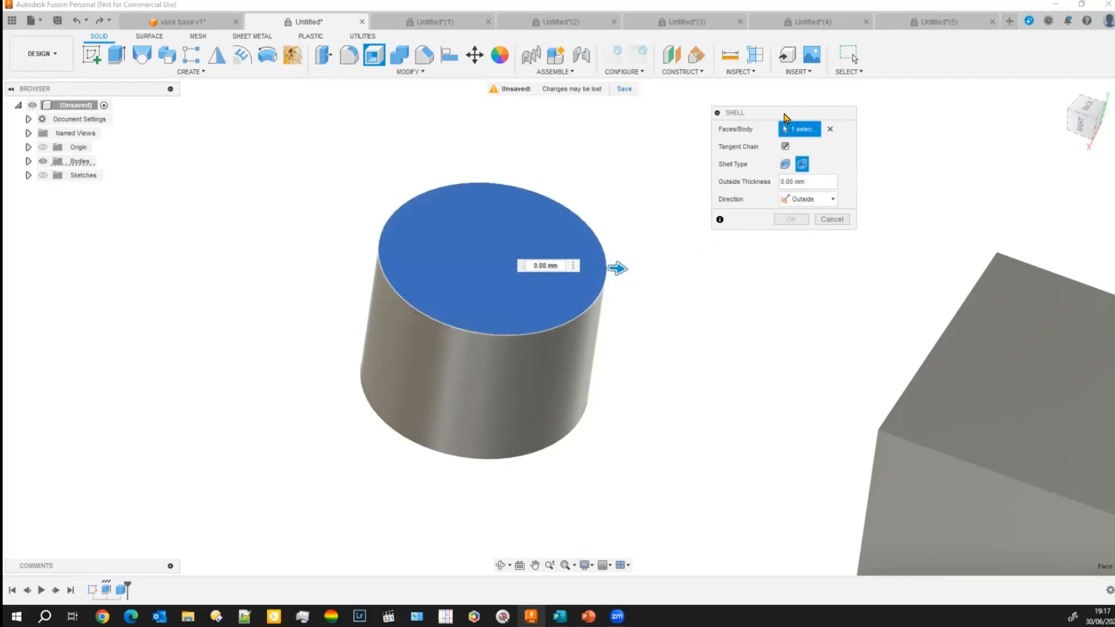
pyautogui.moveTo(785, 116); pyautogui.dragTo(721, 98)
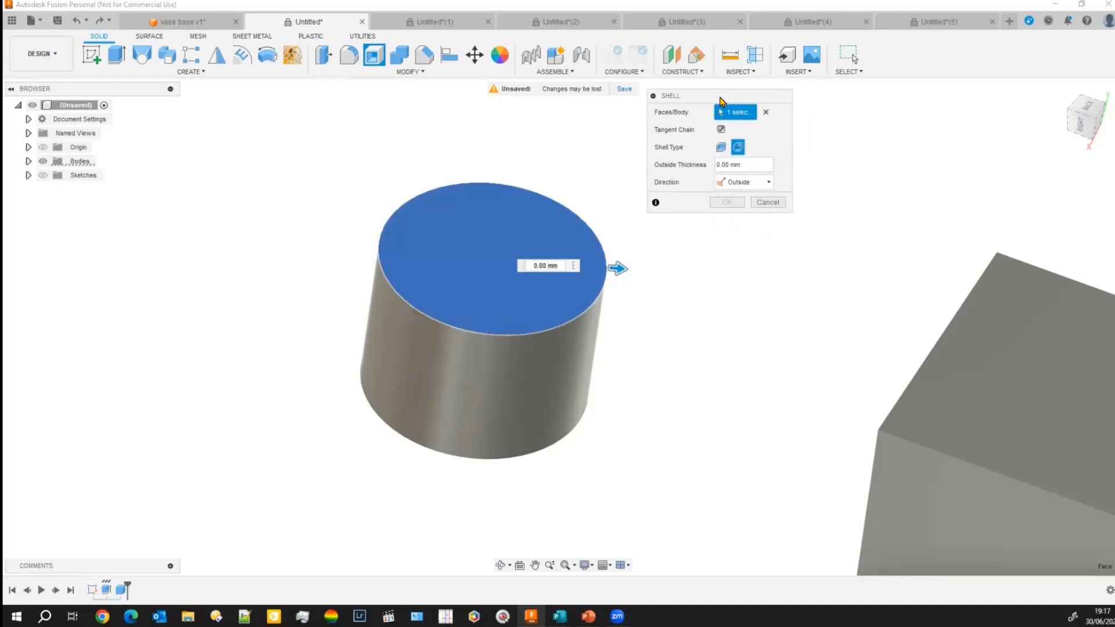
pyautogui.click(722, 149)
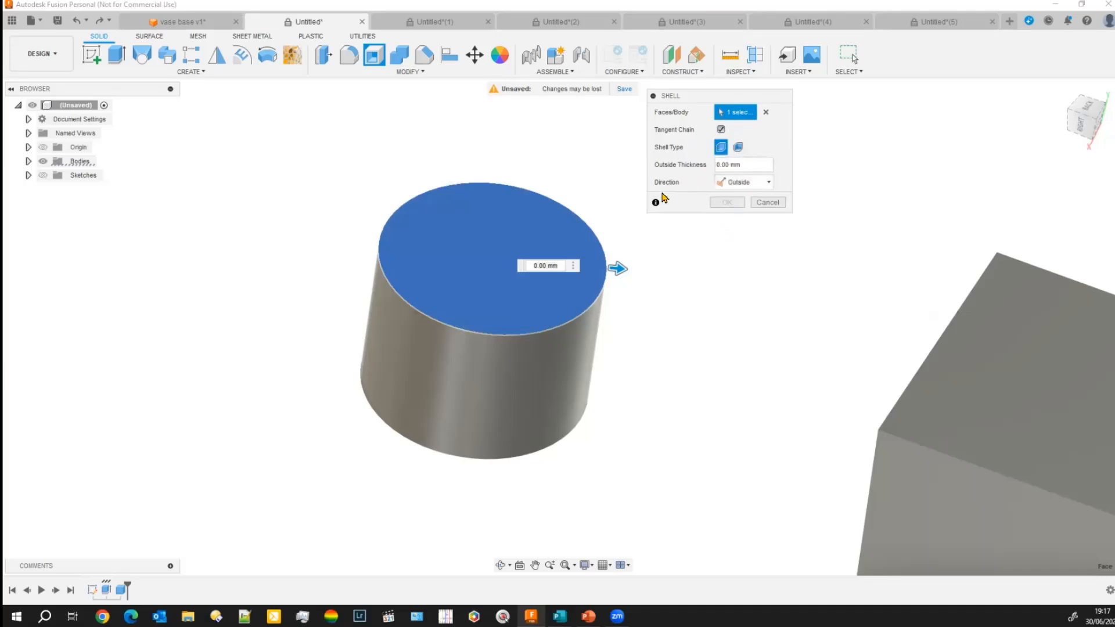
pyautogui.click(769, 183)
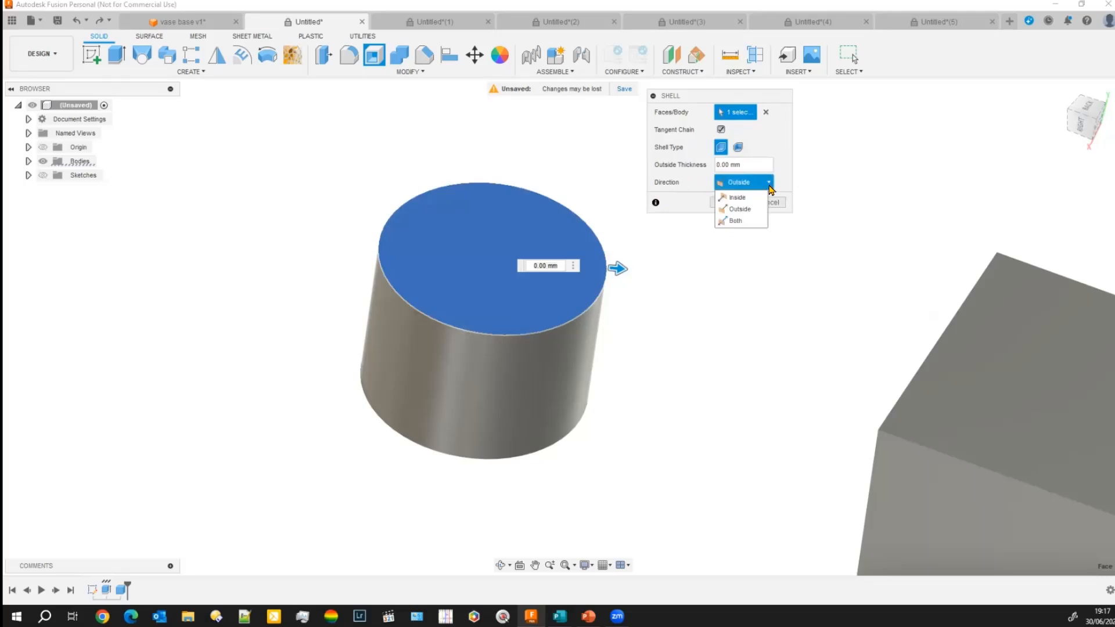
pyautogui.click(737, 198)
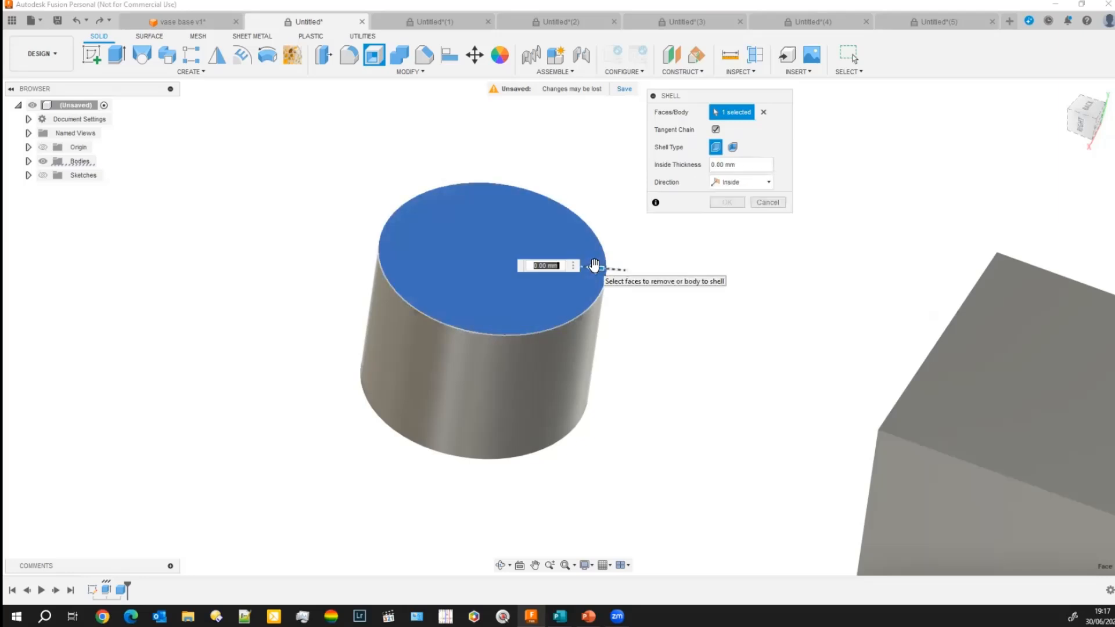
pyautogui.moveTo(594, 266); pyautogui.dragTo(581, 264)
pyautogui.press('Return')
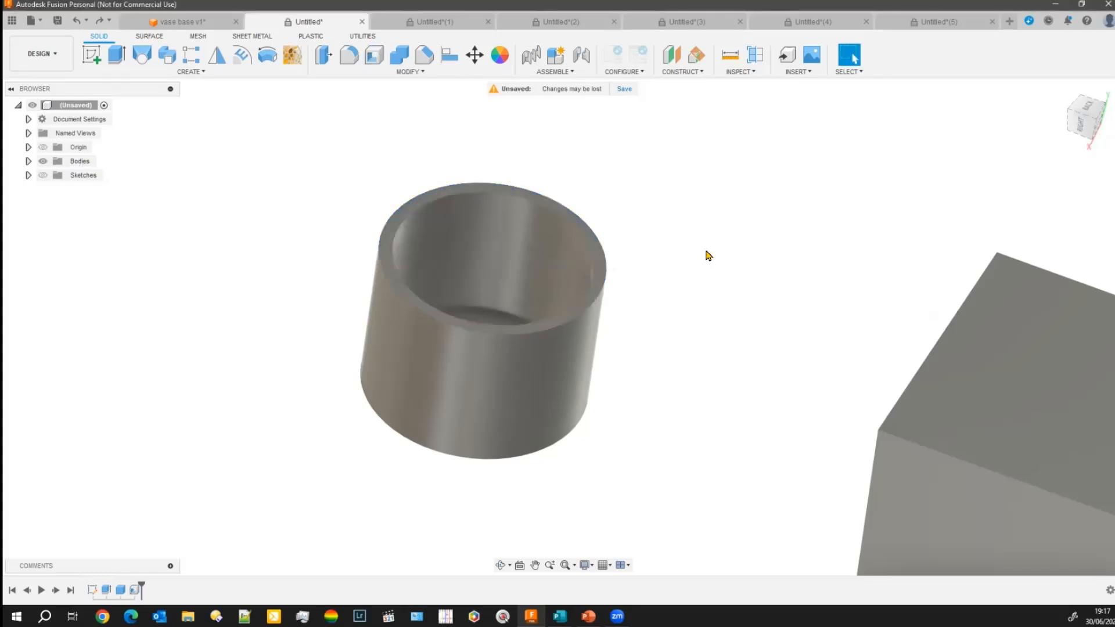
pyautogui.moveTo(660, 403)
pyautogui.keyDown('shift'); pyautogui.mouseDown(button='middle')
pyautogui.moveTo(657, 326)
pyautogui.moveTo(654, 399)
pyautogui.mouseUp(button='middle'); pyautogui.keyUp('shift')
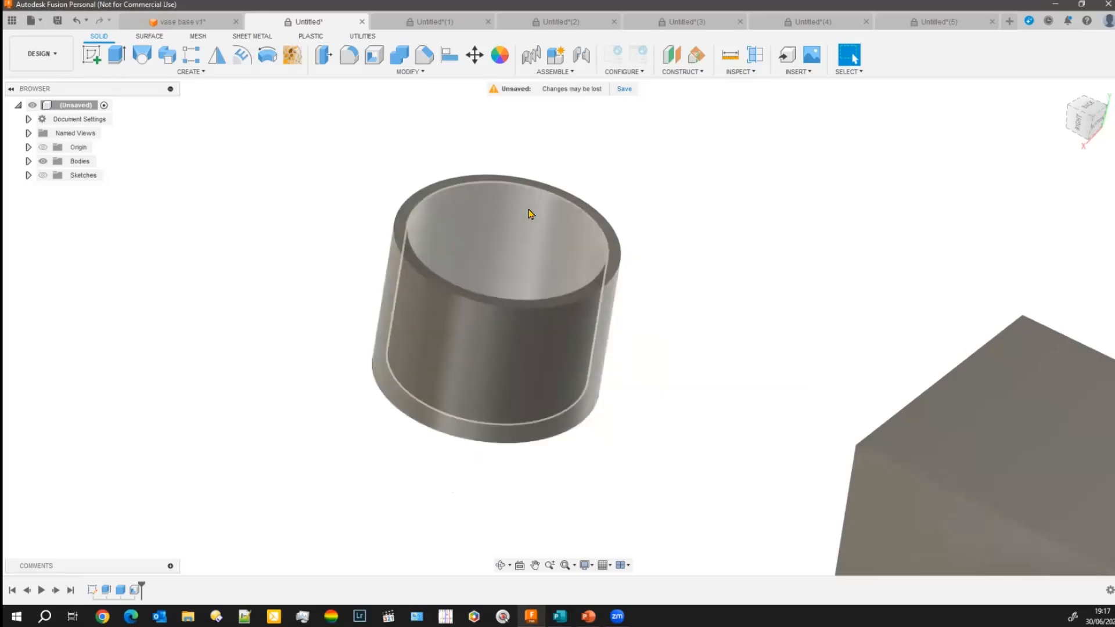
pyautogui.moveTo(655, 222); pyautogui.dragTo(597, 250, button='middle')
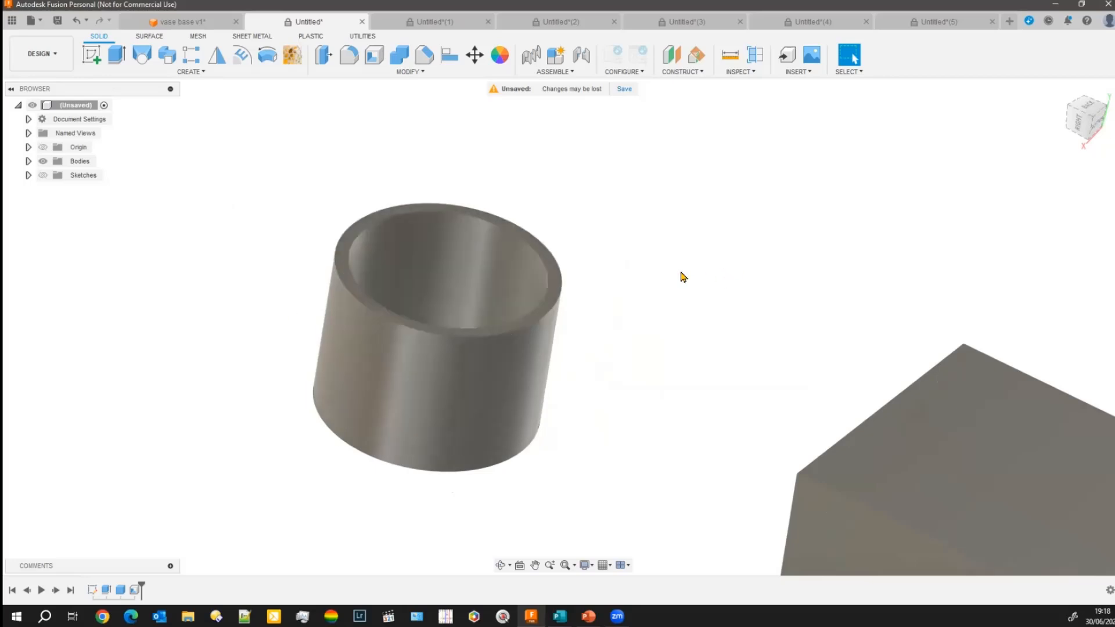
# Shell the box inward from its top face with an inside thickness of about 5.3 mm, and undo the shell.
pyautogui.scroll(-4, 673, 305)
pyautogui.moveTo(674, 305); pyautogui.dragTo(308, 197, button='middle')
pyautogui.scroll(1, 331, 259)
pyautogui.scroll(-1, 331, 259)
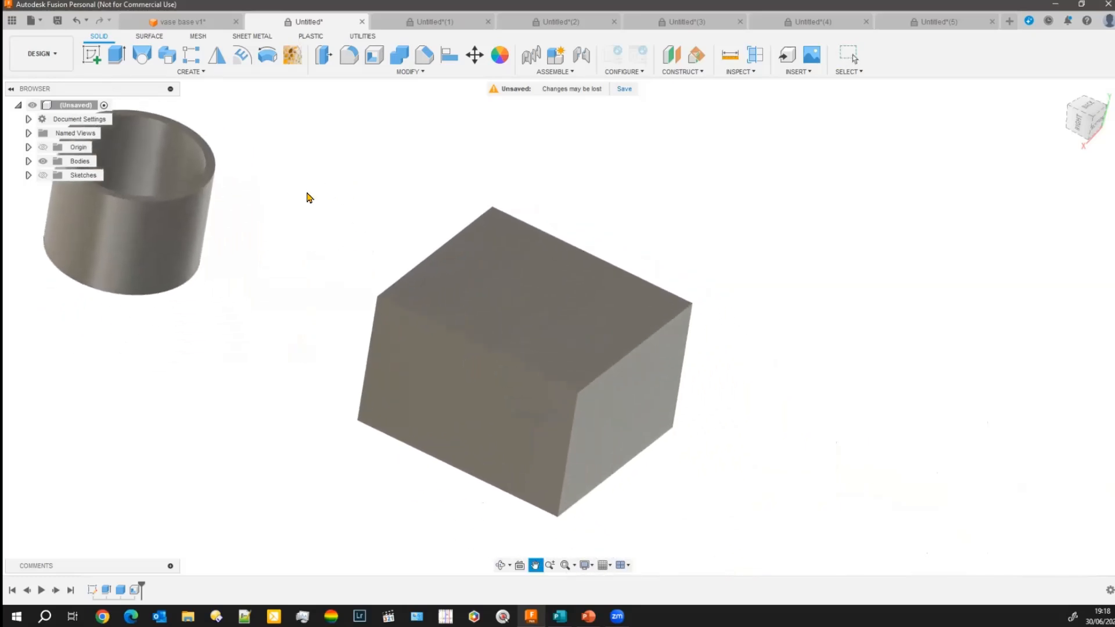
pyautogui.scroll(-1, 308, 197)
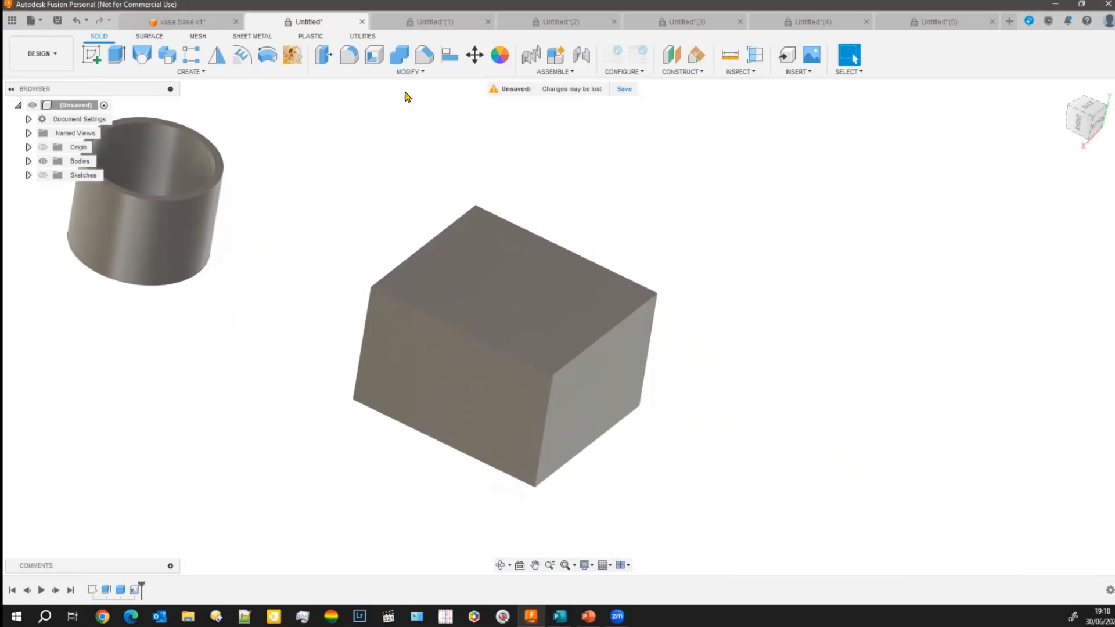
pyautogui.click(373, 58)
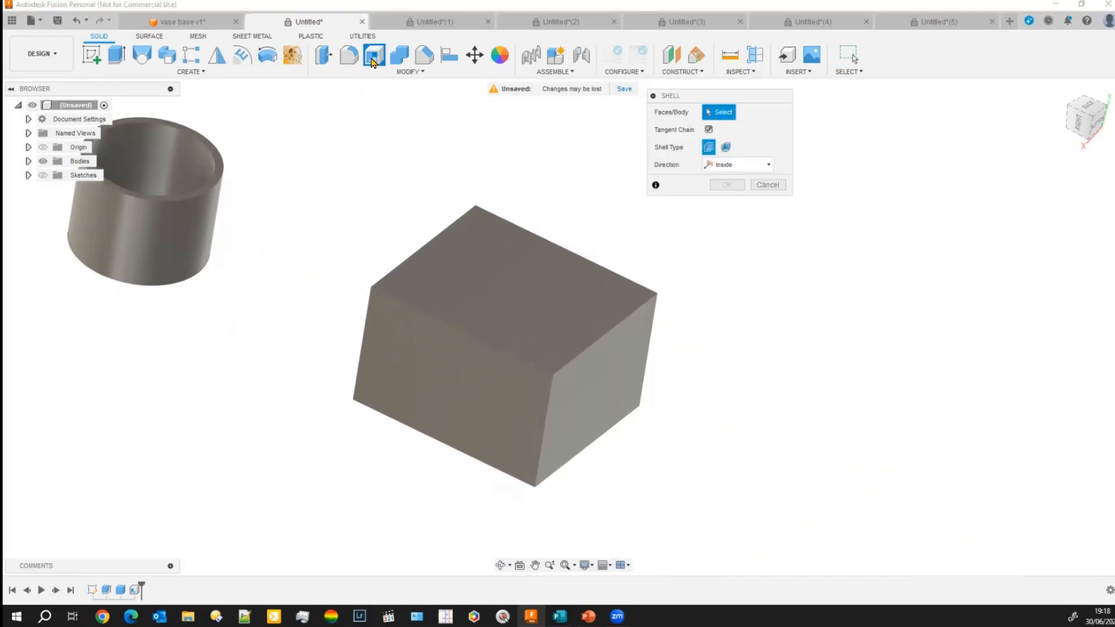
pyautogui.click(517, 311)
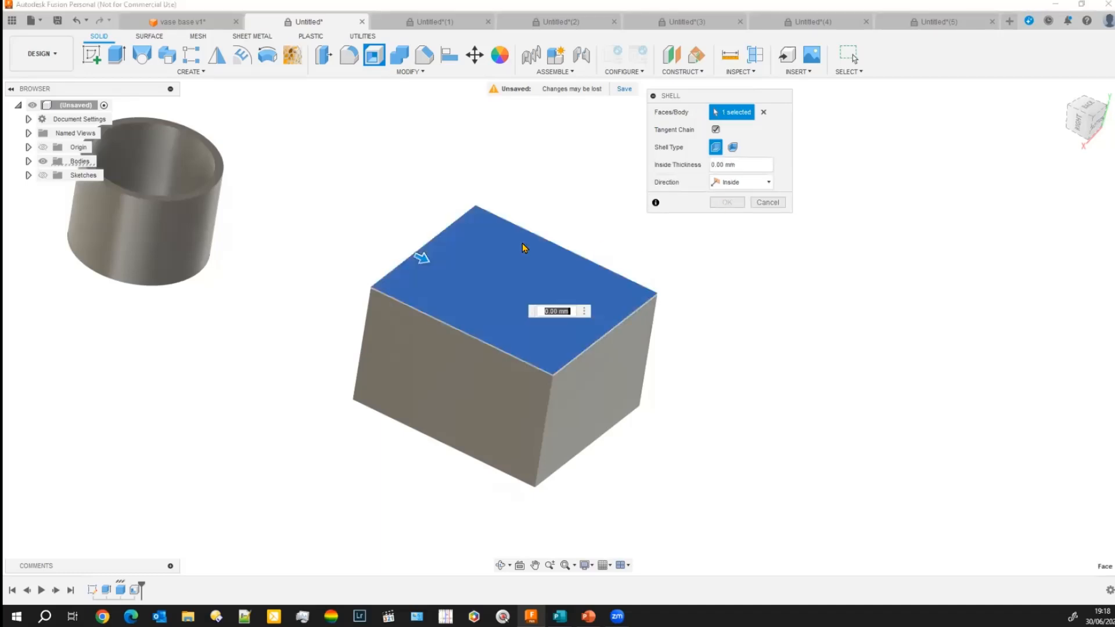
pyautogui.moveTo(425, 253); pyautogui.dragTo(427, 264)
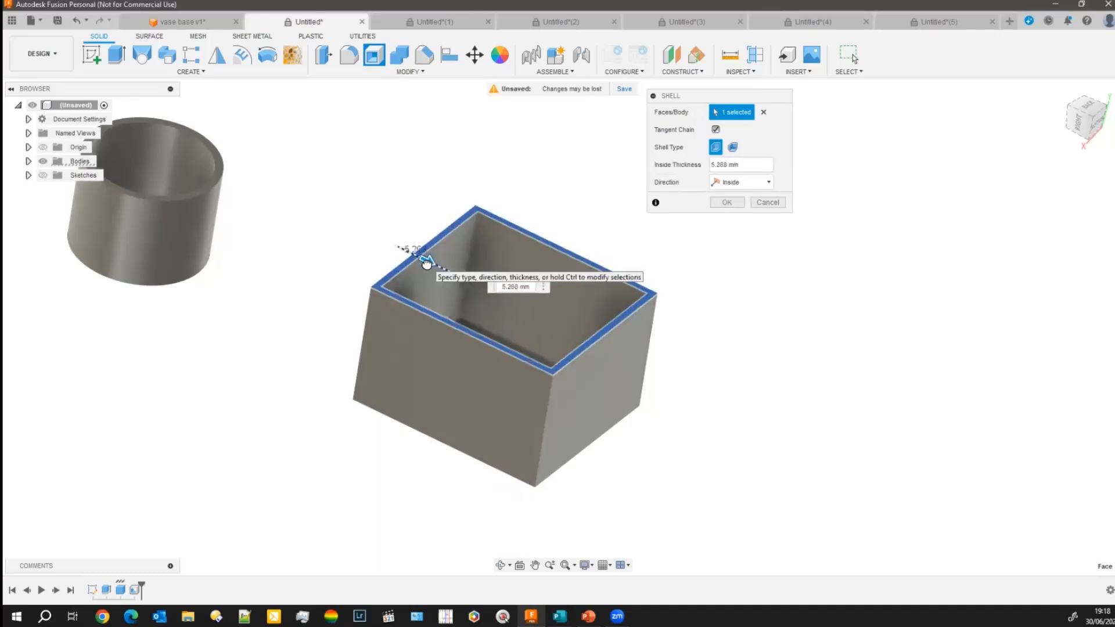
pyautogui.click(724, 204)
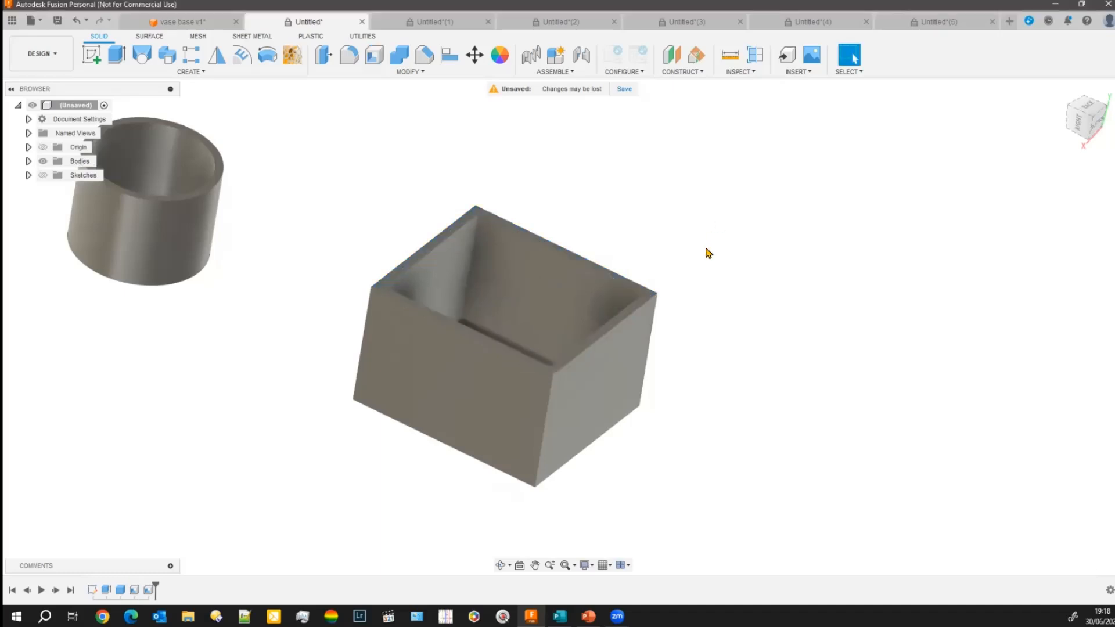
pyautogui.moveTo(674, 239)
pyautogui.keyDown('shift'); pyautogui.mouseDown(button='middle')
pyautogui.moveTo(665, 264)
pyautogui.moveTo(673, 237)
pyautogui.mouseUp(button='middle'); pyautogui.keyUp('shift')
pyautogui.hotkey('ctrl', 'z')
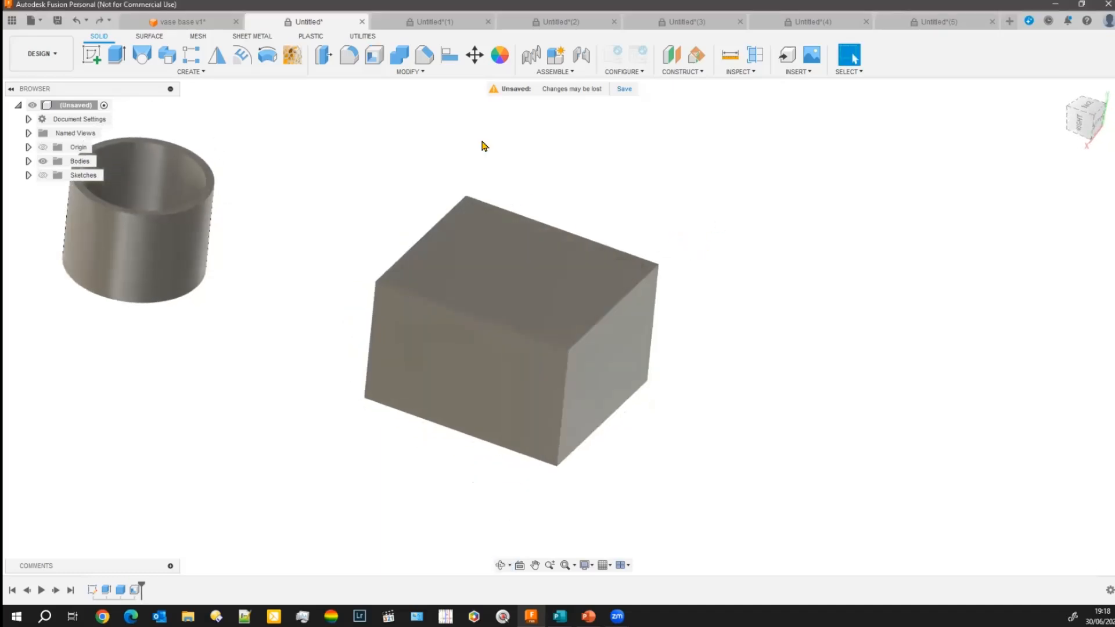
# Try a shell on the box's top face with the direction set to Outside and a thickness of about 8.8 mm.
pyautogui.click(374, 56)
pyautogui.click(508, 269)
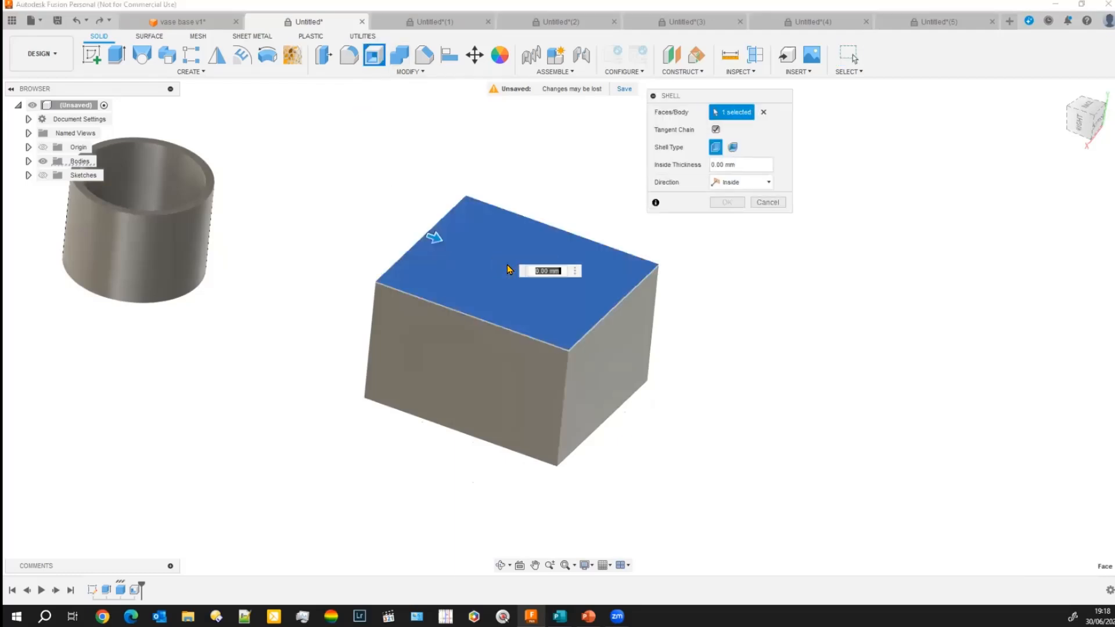
pyautogui.click(770, 182)
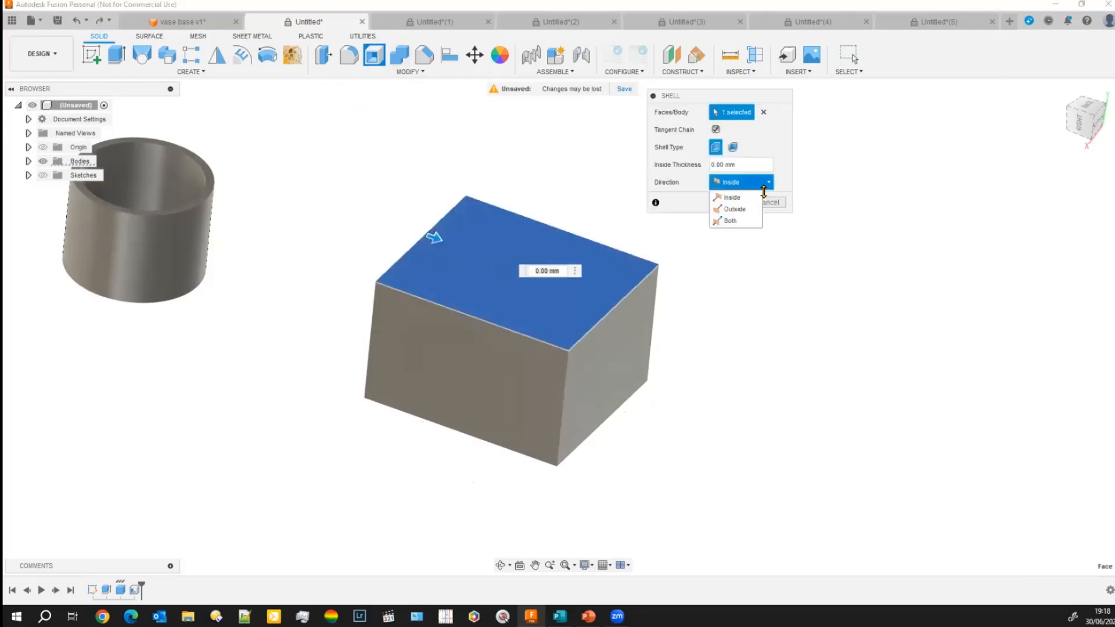
pyautogui.click(746, 210)
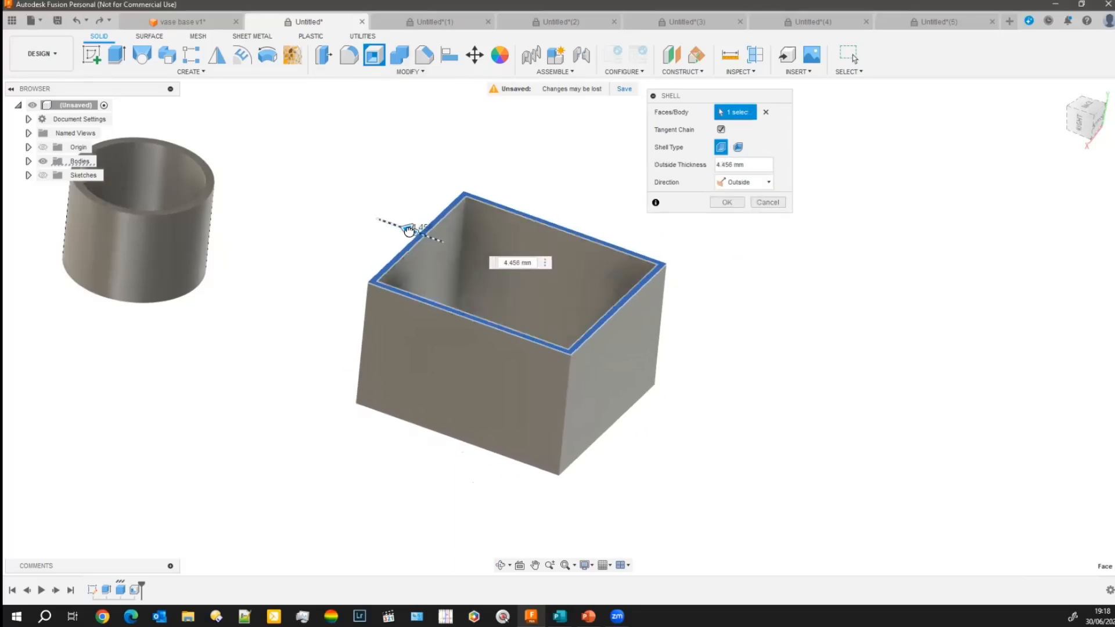
pyautogui.moveTo(412, 233)
pyautogui.mouseDown()
pyautogui.moveTo(400, 224)
pyautogui.moveTo(413, 233)
pyautogui.mouseUp()
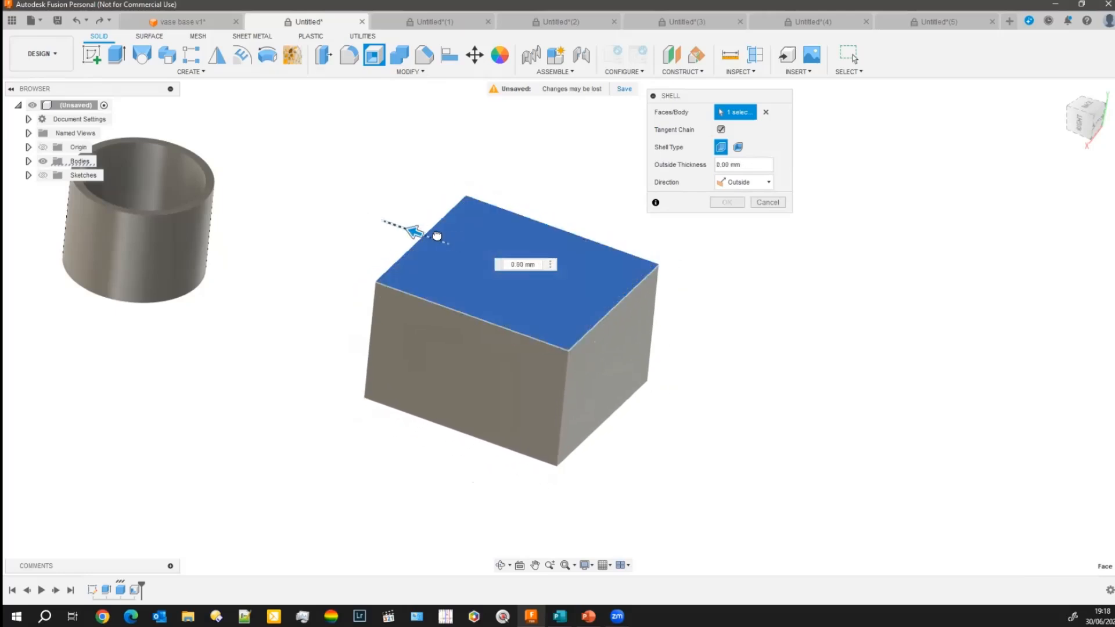
pyautogui.moveTo(436, 237); pyautogui.dragTo(402, 226)
# Try the Both direction with about 26.8 mm inside and 21.8 mm outside thickness, and cancel the box's shell.
pyautogui.click(769, 183)
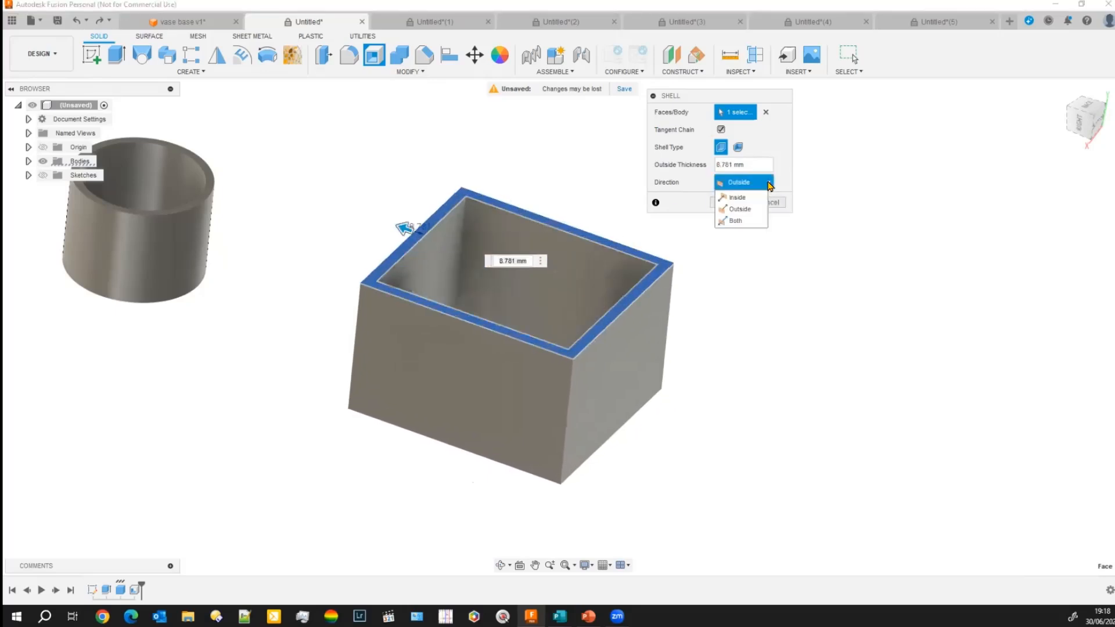
pyautogui.click(735, 221)
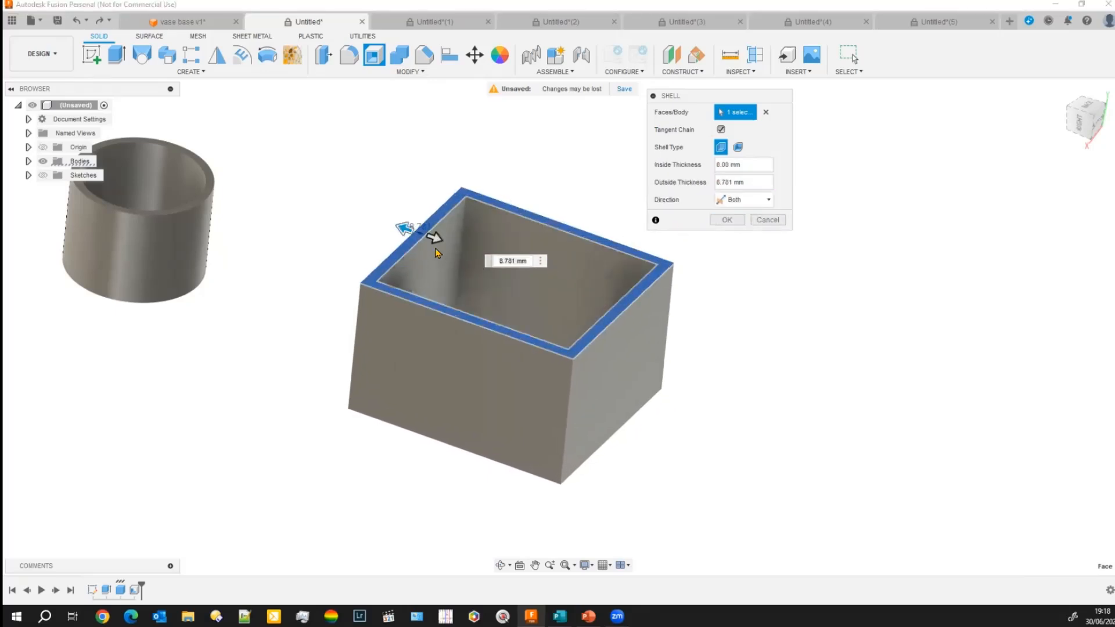
pyautogui.moveTo(435, 238); pyautogui.dragTo(462, 247)
pyautogui.moveTo(406, 225); pyautogui.dragTo(389, 228)
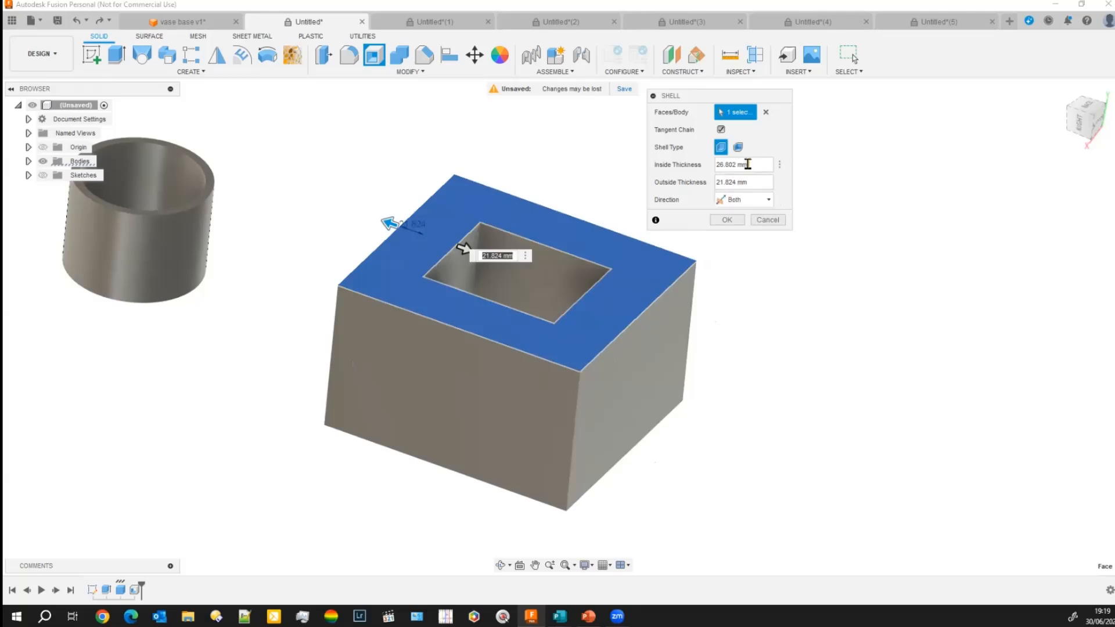
pyautogui.click(767, 220)
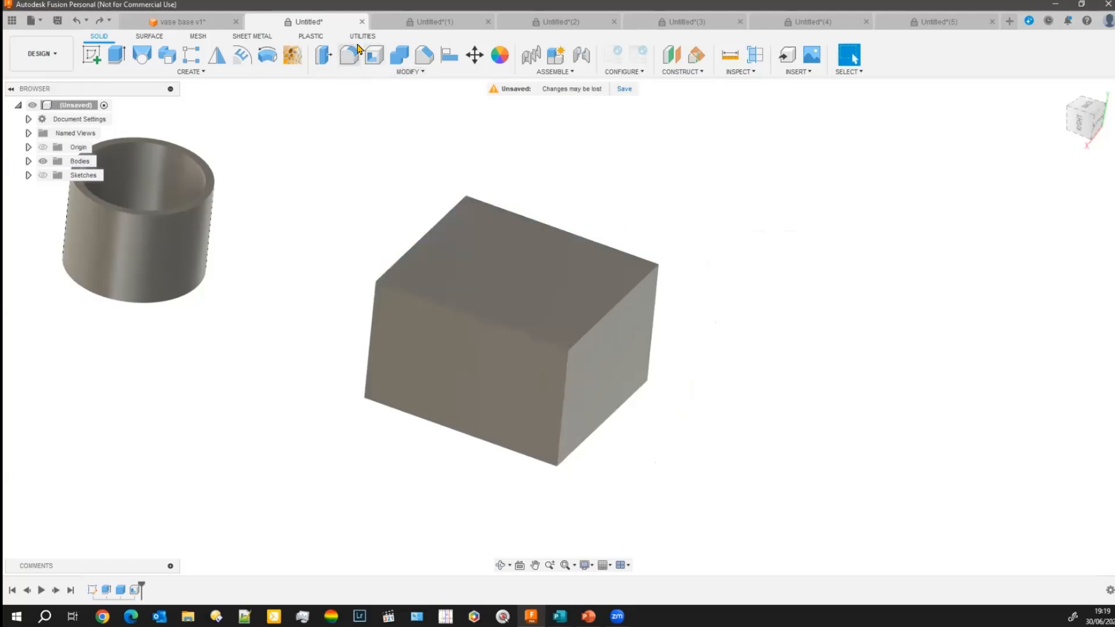
# Set up a shell on the box's top face in the Both direction with an inside thickness of about 8.2 mm.
pyautogui.click(521, 272)
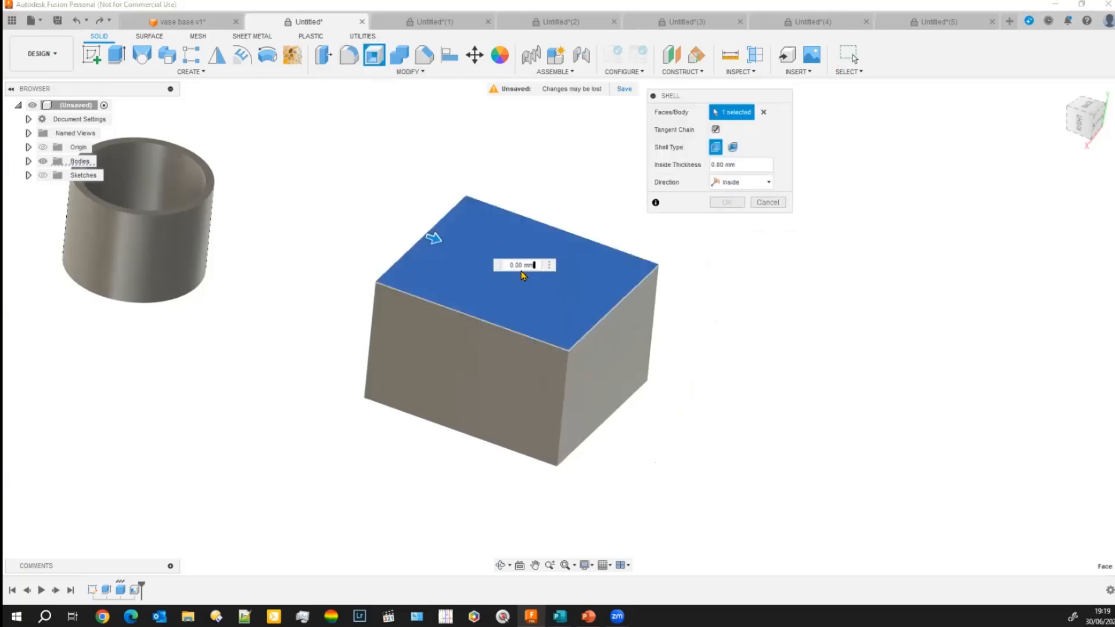
pyautogui.click(770, 184)
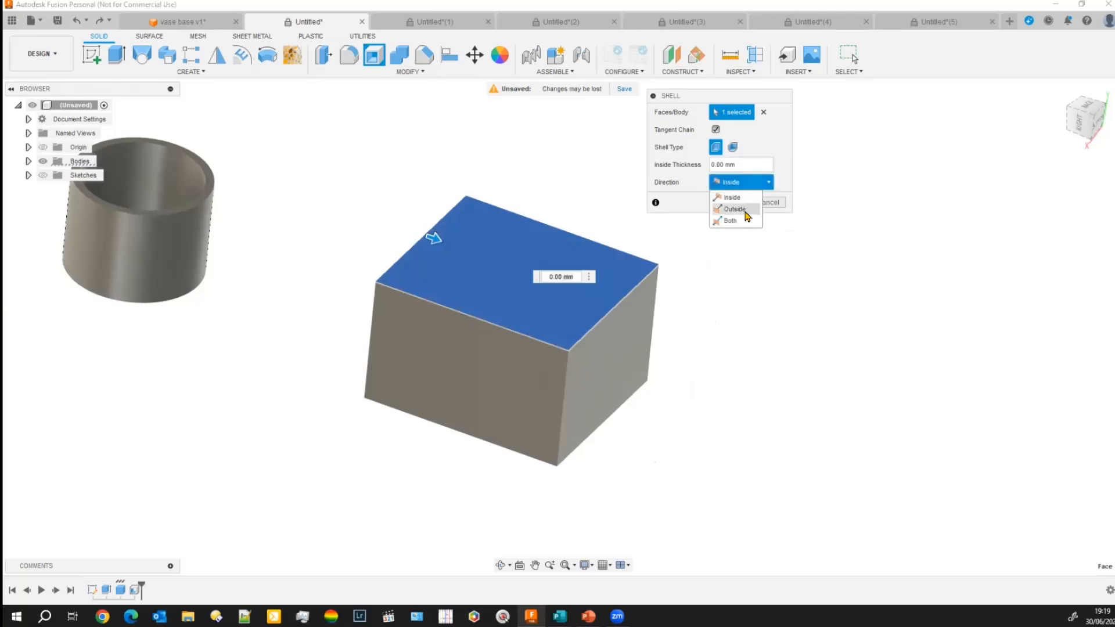
pyautogui.click(730, 221)
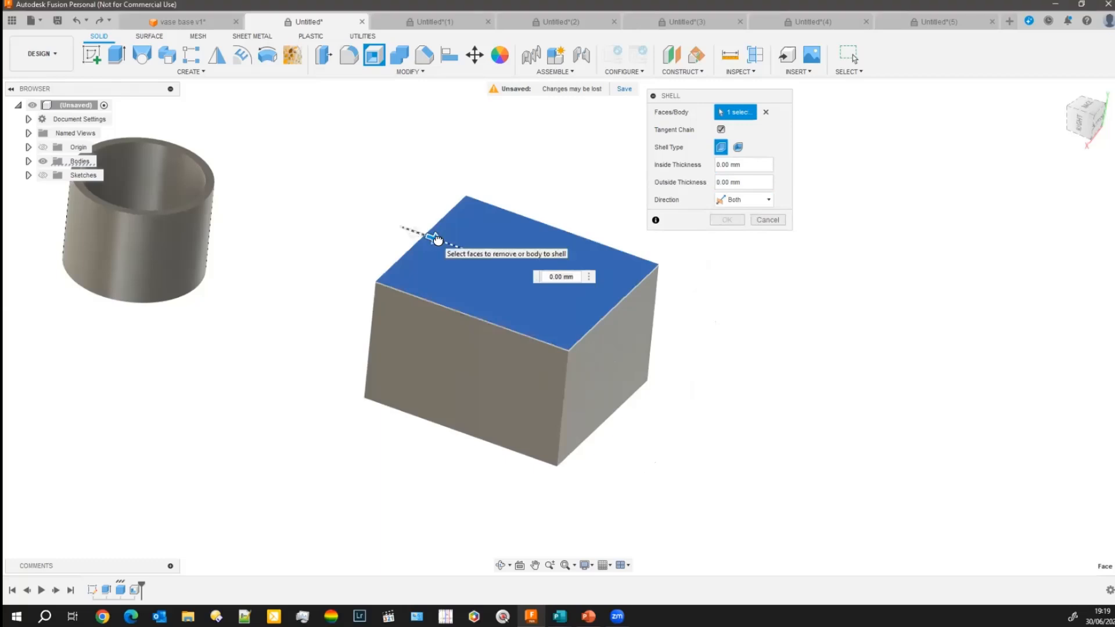
pyautogui.moveTo(437, 240); pyautogui.dragTo(443, 242)
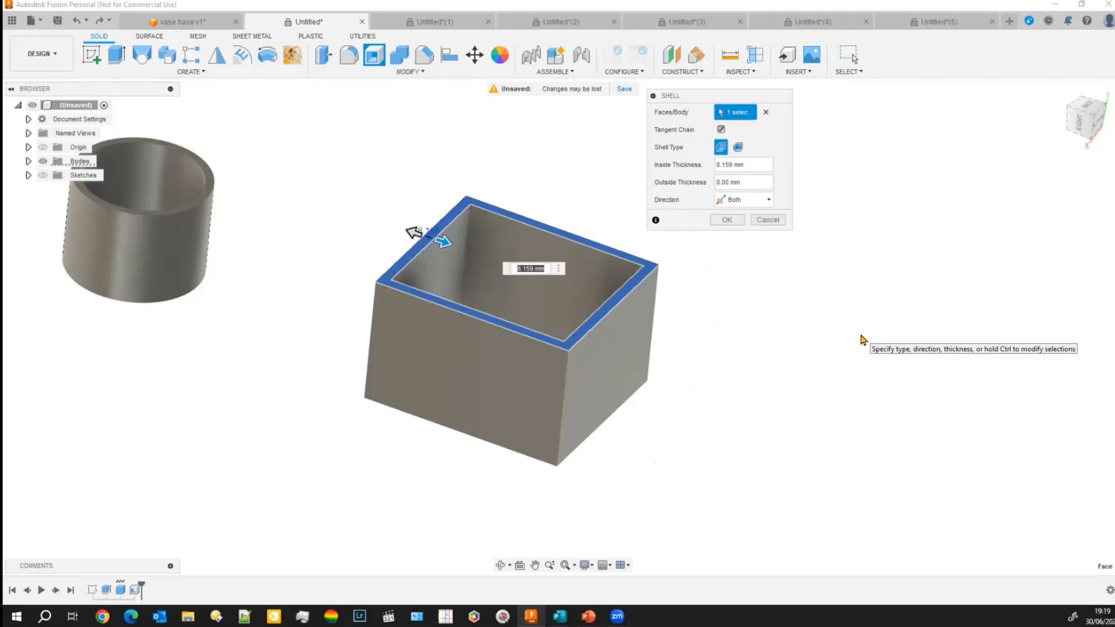
# Shell the box with the rounded shell type, about 9.4 mm inside thickness and Tangent Chain off, and undo the shell.
pyautogui.click(740, 148)
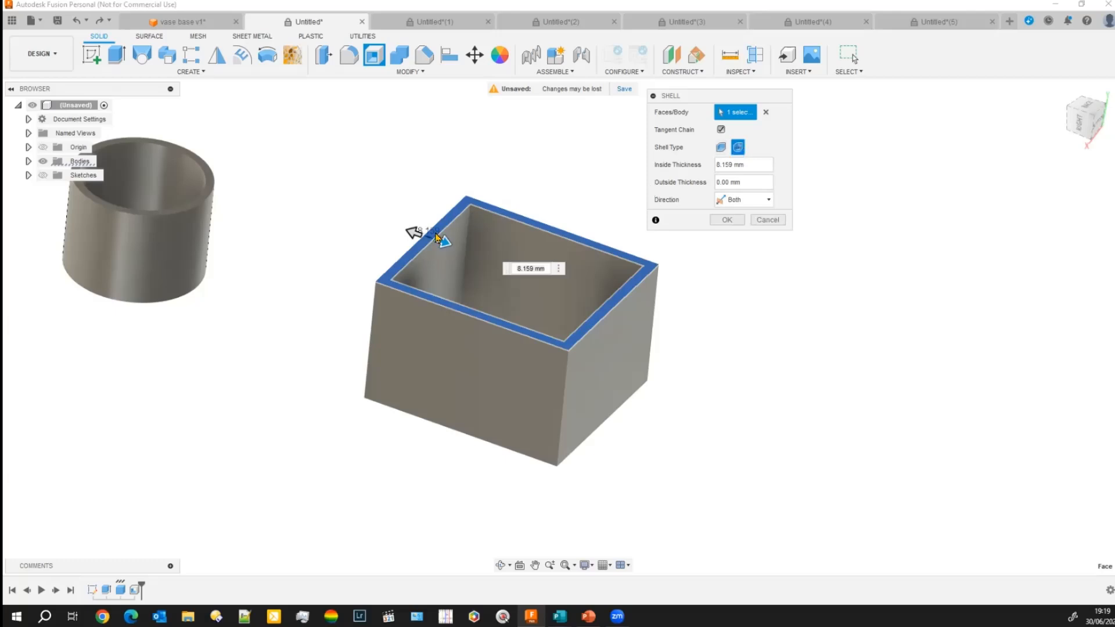
pyautogui.moveTo(435, 237); pyautogui.dragTo(470, 248)
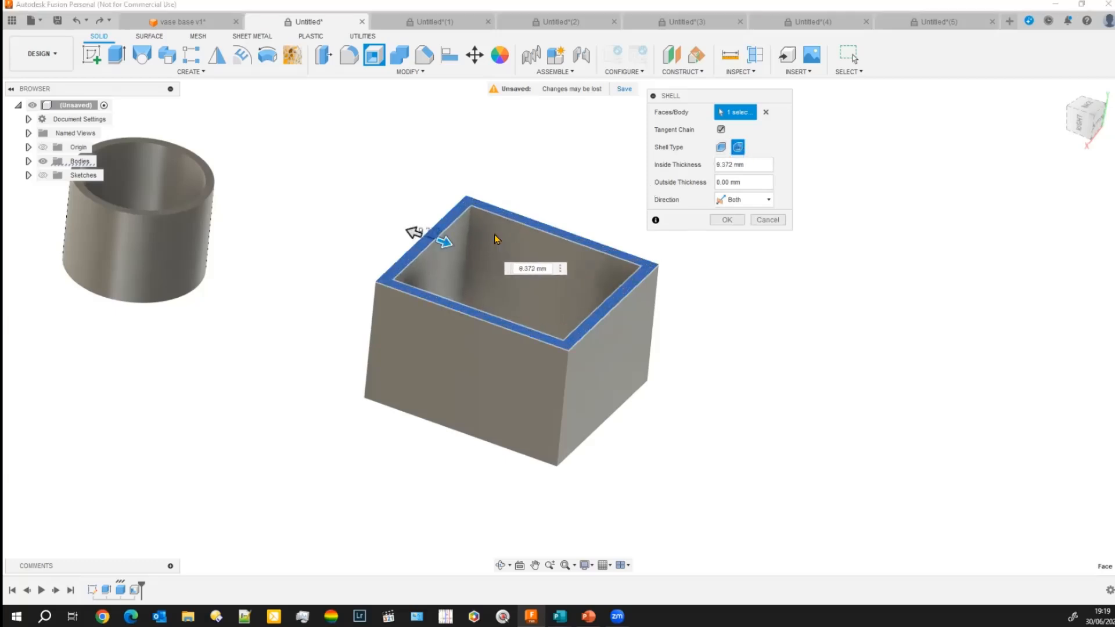
pyautogui.click(721, 129)
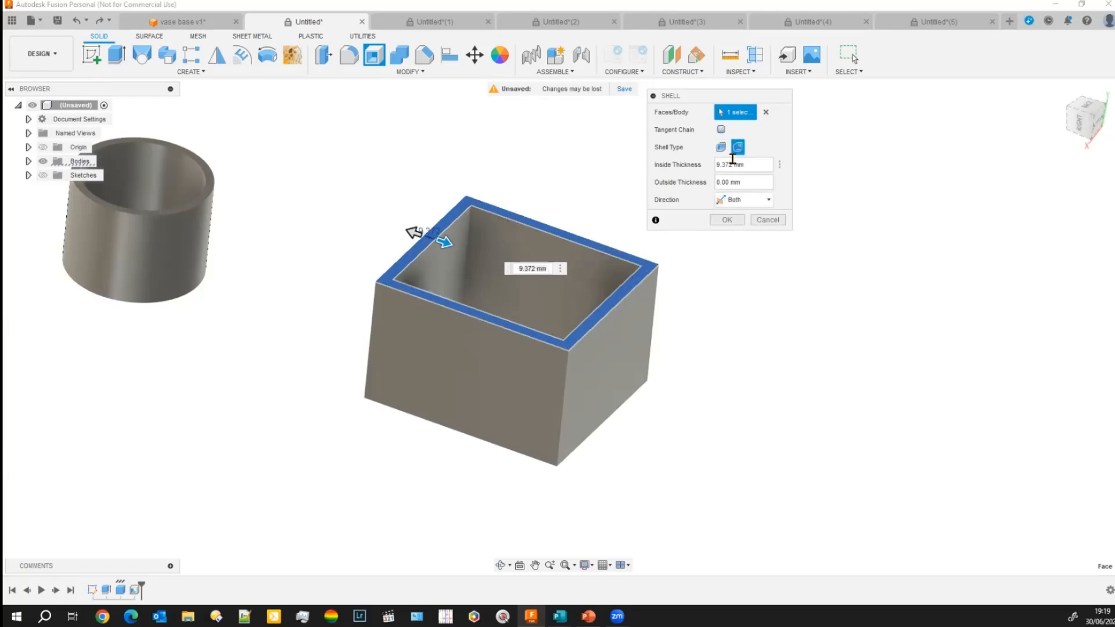
pyautogui.click(727, 222)
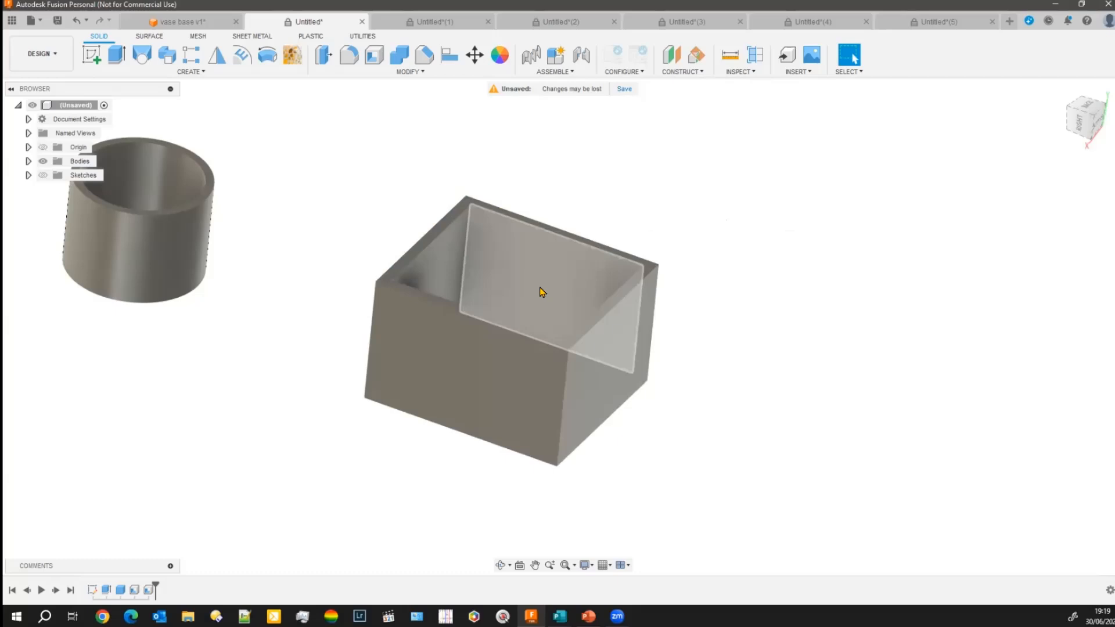
pyautogui.hotkey('ctrl', 'z')
# Shell the box's top face with the rounded shell type, the direction set to Outside and a thickness of about 9.2 mm.
pyautogui.click(374, 55)
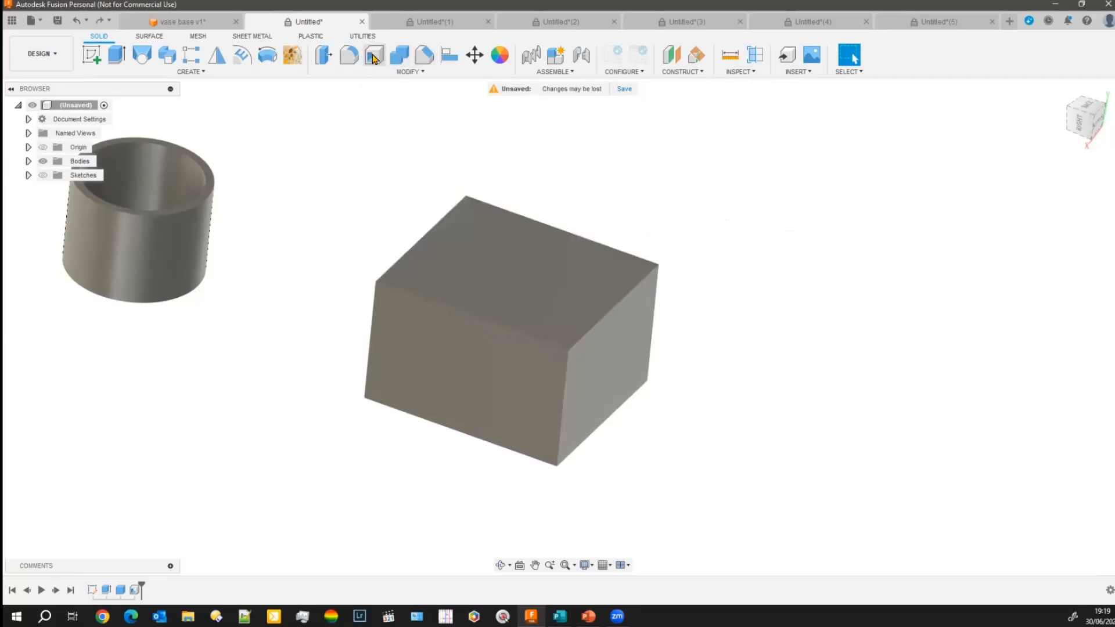
pyautogui.click(530, 292)
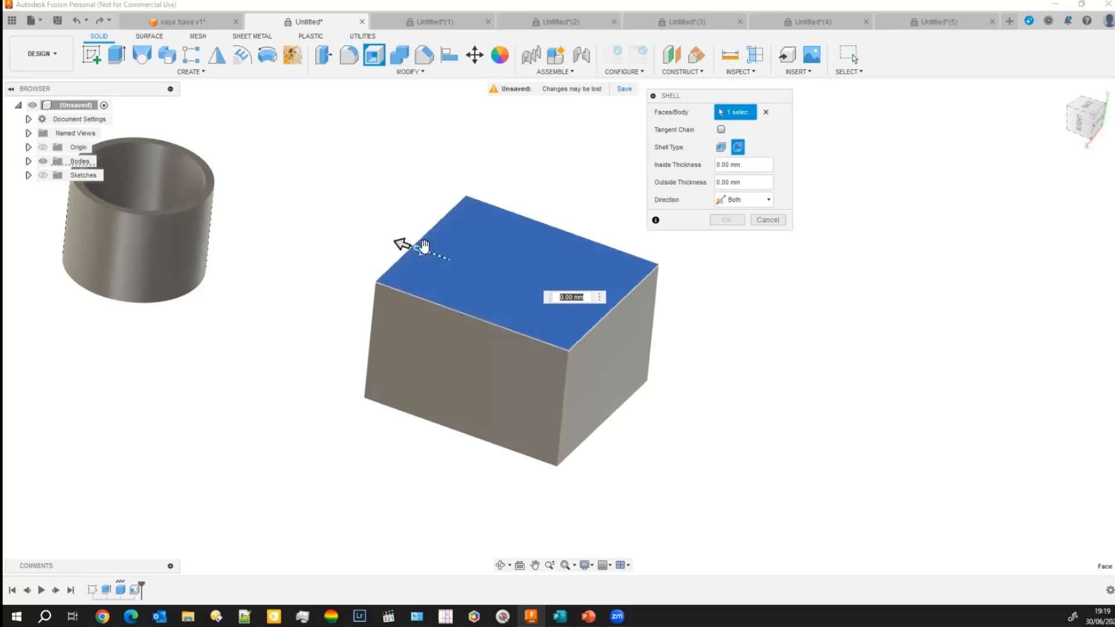
pyautogui.moveTo(422, 248)
pyautogui.mouseDown()
pyautogui.moveTo(437, 254)
pyautogui.moveTo(423, 250)
pyautogui.mouseUp()
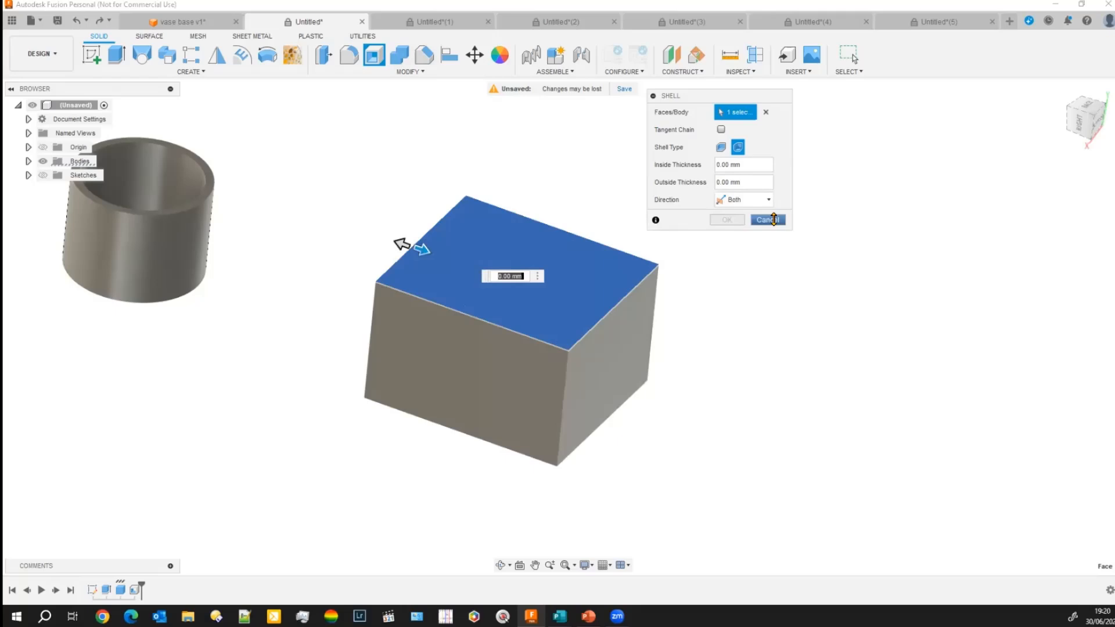
pyautogui.click(767, 200)
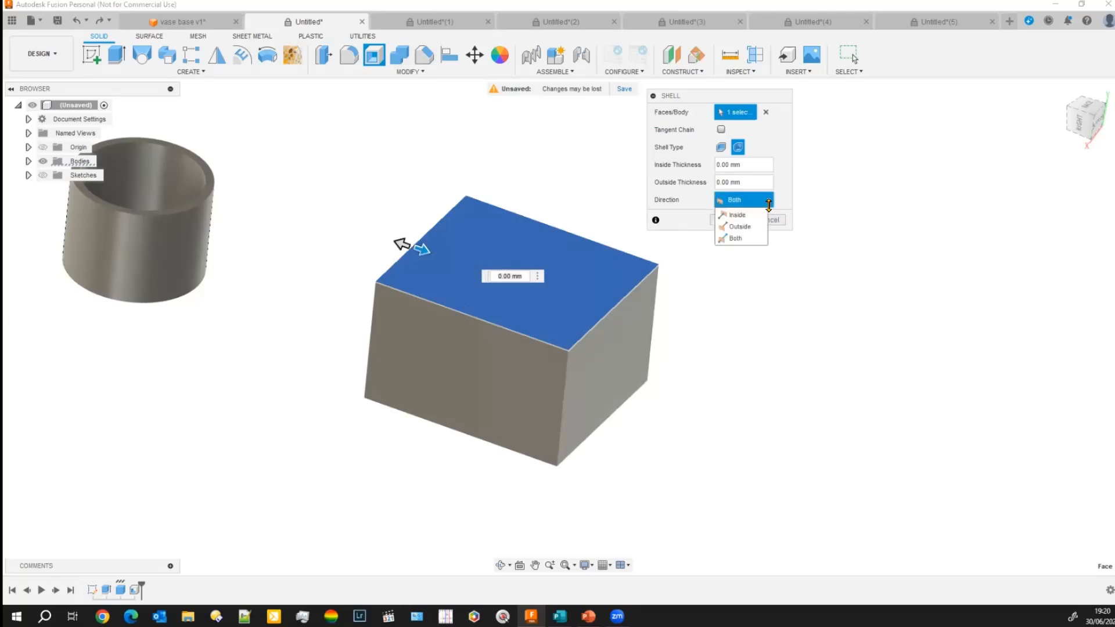
pyautogui.click(741, 227)
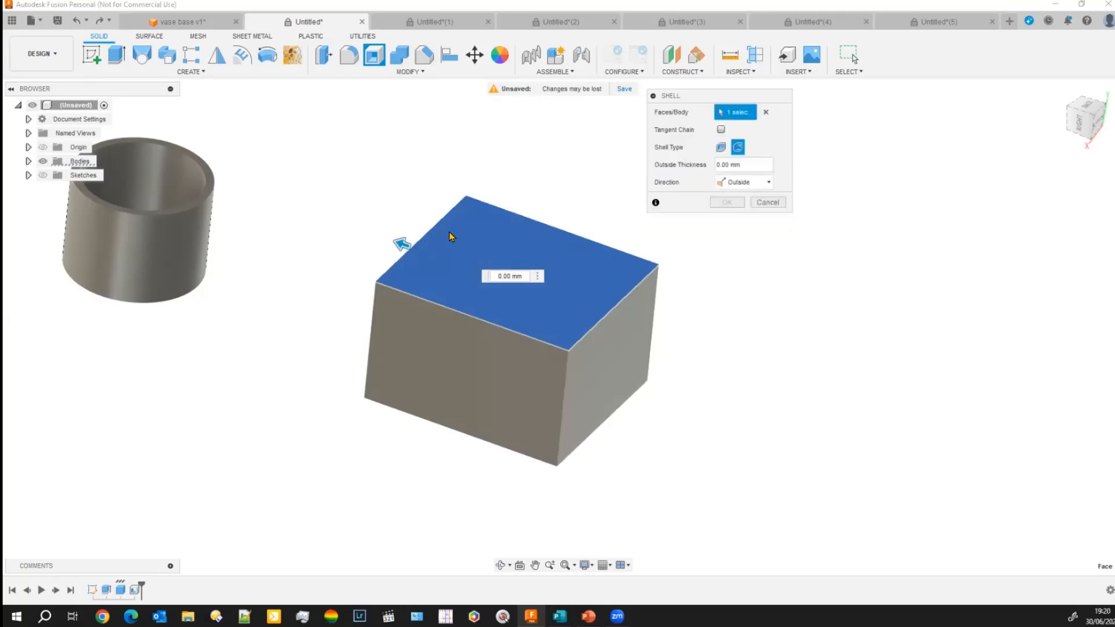
pyautogui.moveTo(381, 233); pyautogui.dragTo(392, 238)
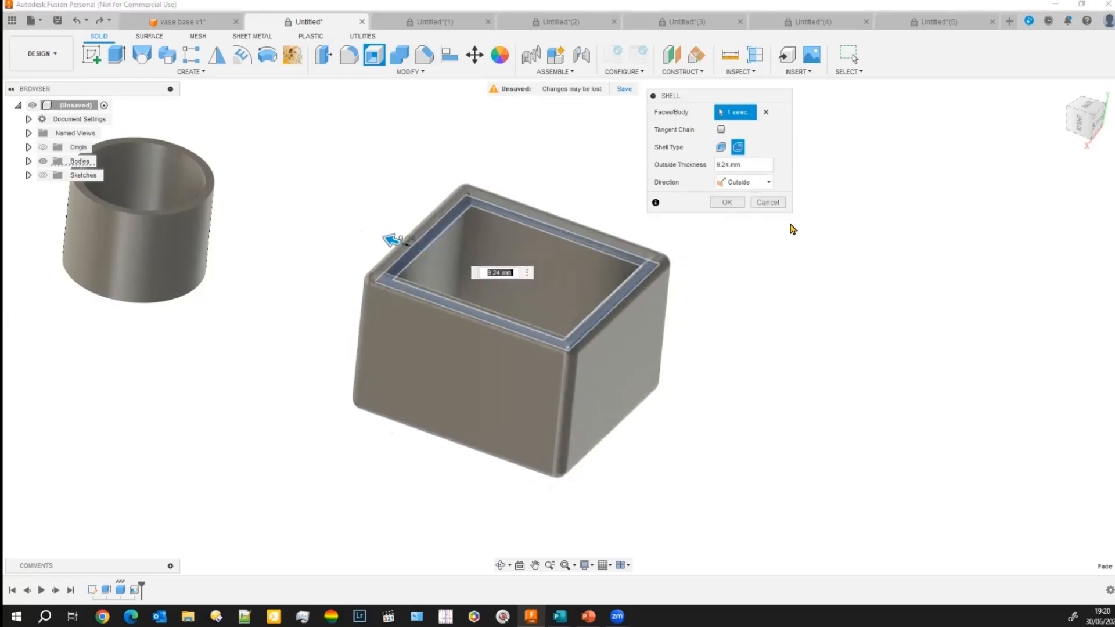
pyautogui.click(727, 202)
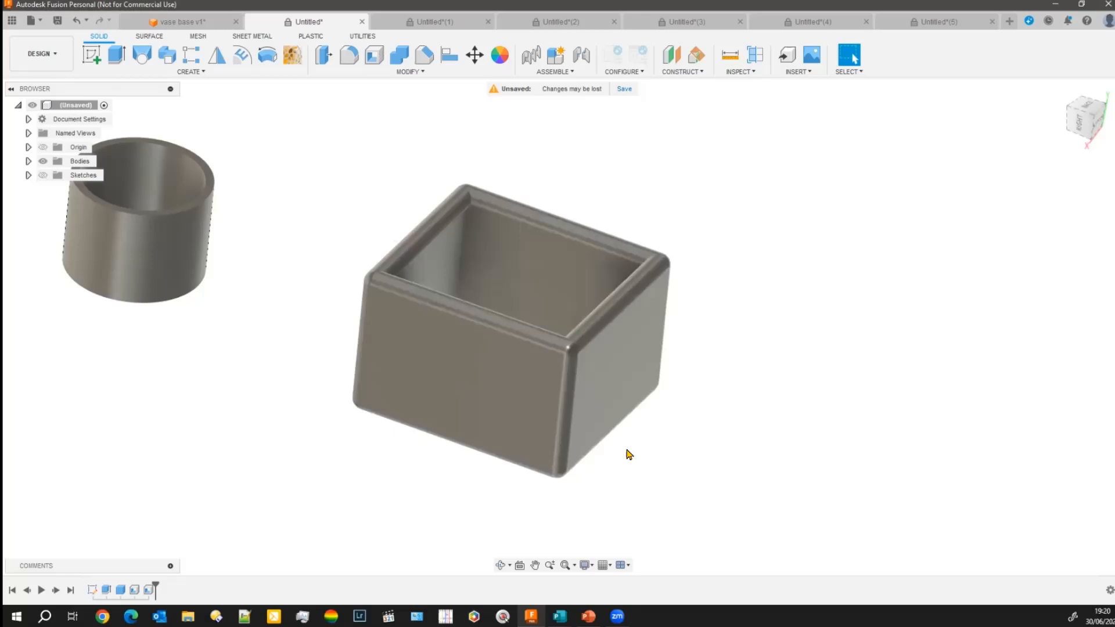
# Inspect the outside-shelled box from below and above, and undo its shell.
pyautogui.keyDown('shift'); pyautogui.moveTo(356, 525); pyautogui.dragTo(336, 339, button='middle'); pyautogui.keyUp('shift')
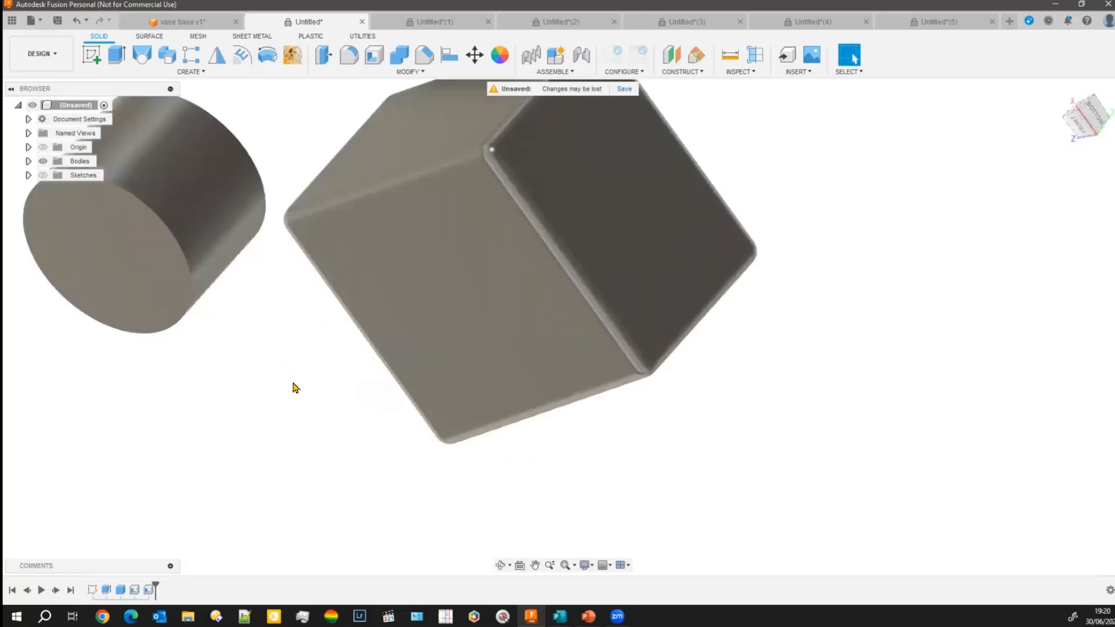
pyautogui.keyDown('shift'); pyautogui.moveTo(269, 410); pyautogui.dragTo(456, 309, button='middle'); pyautogui.keyUp('shift')
pyautogui.moveTo(883, 327); pyautogui.dragTo(781, 281, button='middle')
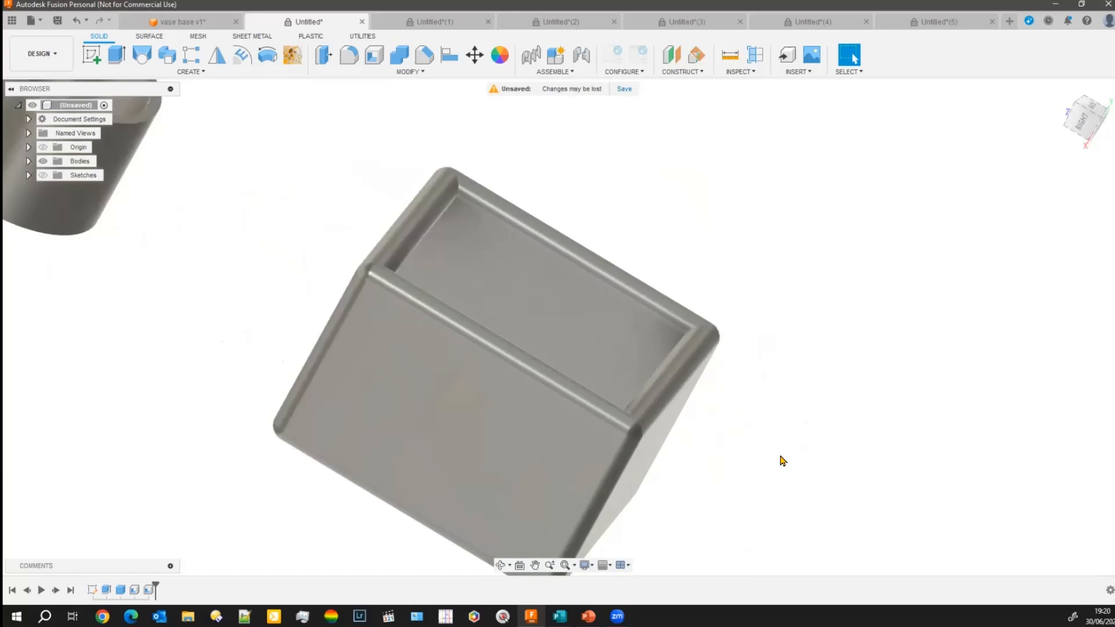
pyautogui.moveTo(185, 319); pyautogui.dragTo(376, 408, button='middle')
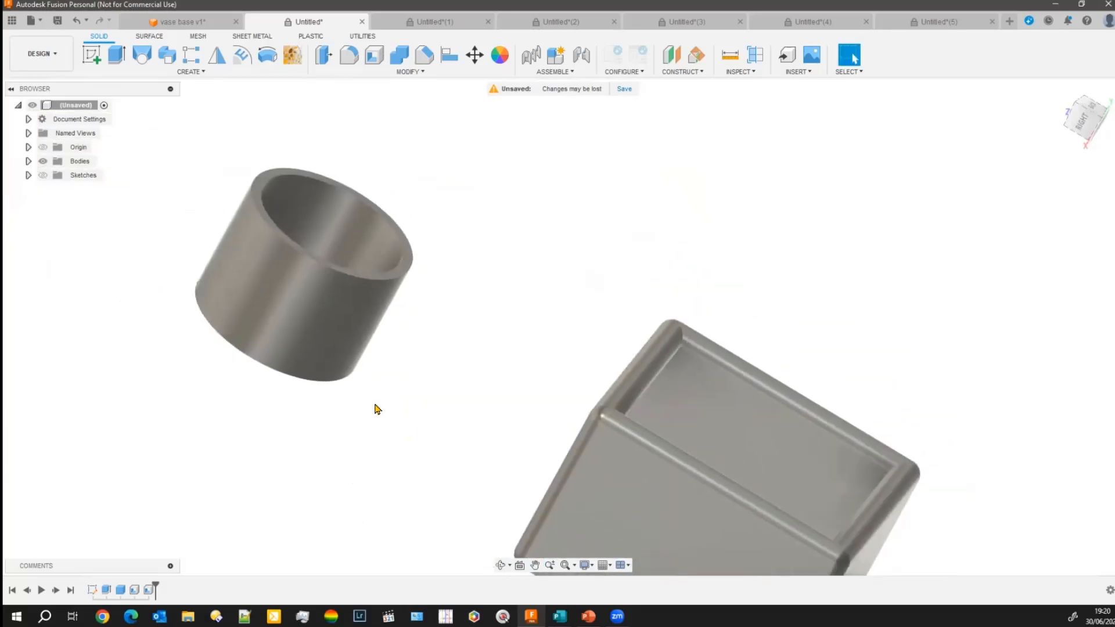
pyautogui.moveTo(518, 294); pyautogui.dragTo(406, 233, button='middle')
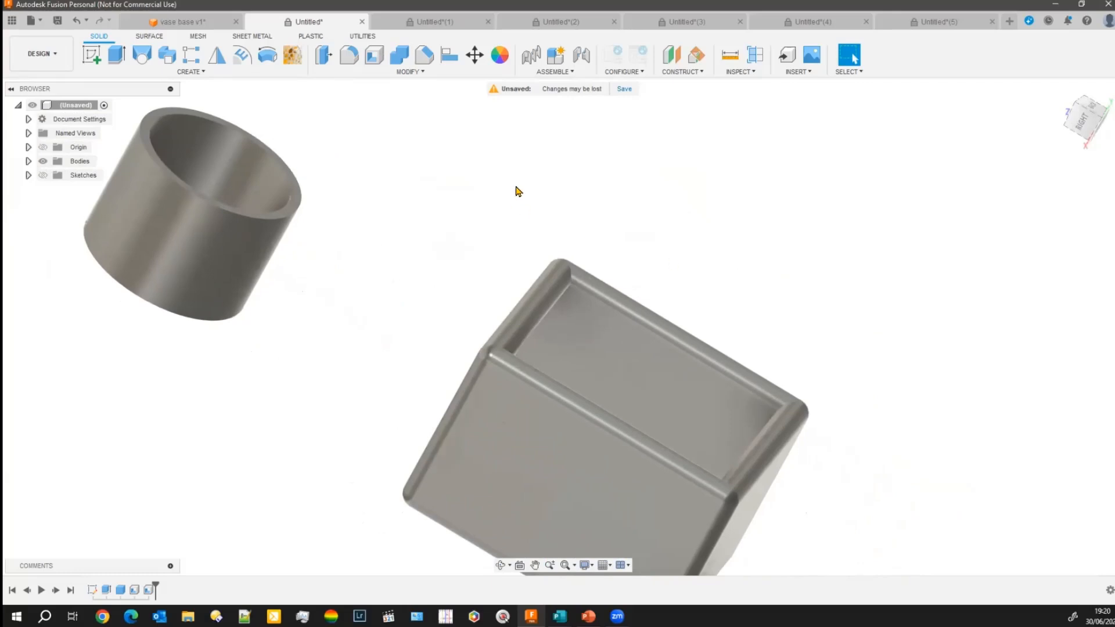
pyautogui.keyDown('shift'); pyautogui.moveTo(519, 192); pyautogui.dragTo(677, 186, button='middle'); pyautogui.keyUp('shift')
pyautogui.press('Escape')
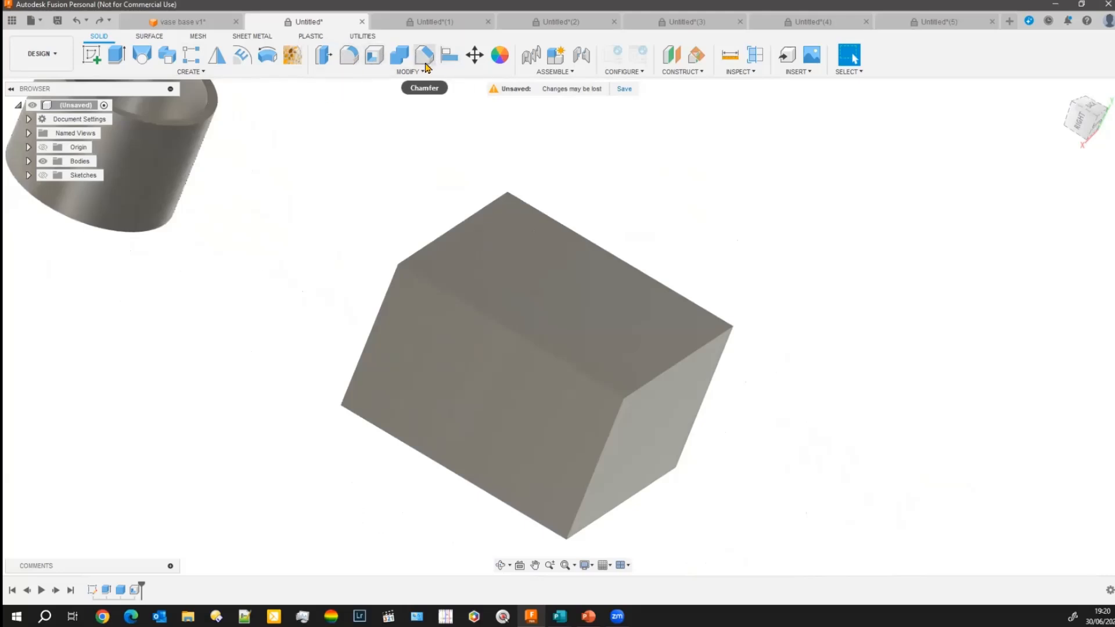
# Chamfer the box's long upper front edge with an equal distance of about 80.9 mm.
pyautogui.click(534, 346)
pyautogui.moveTo(533, 344); pyautogui.dragTo(537, 367)
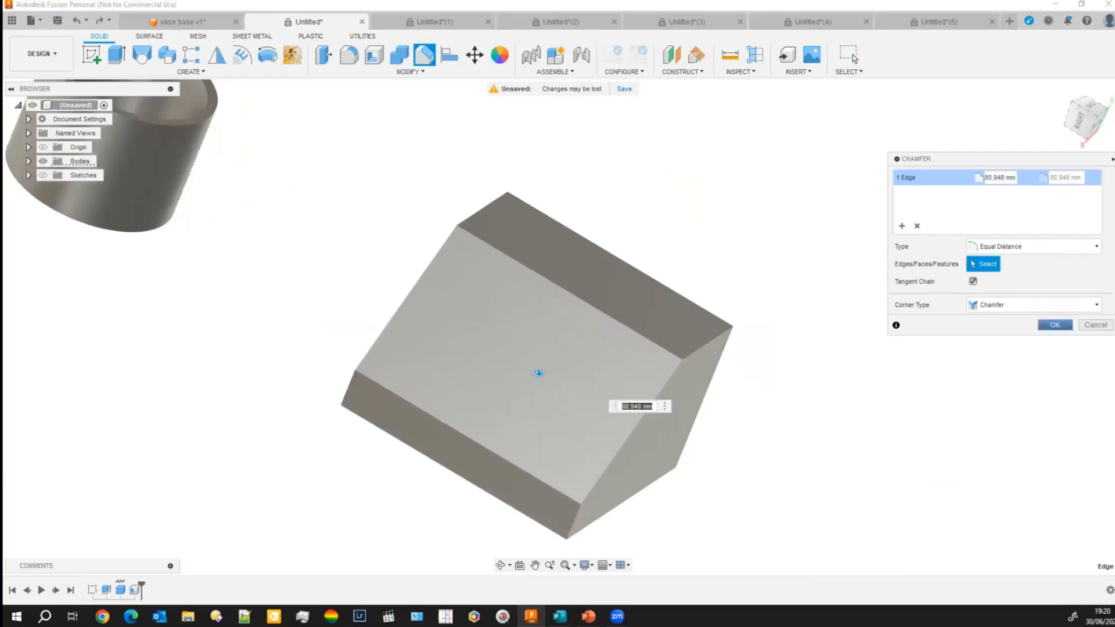
pyautogui.press('Return')
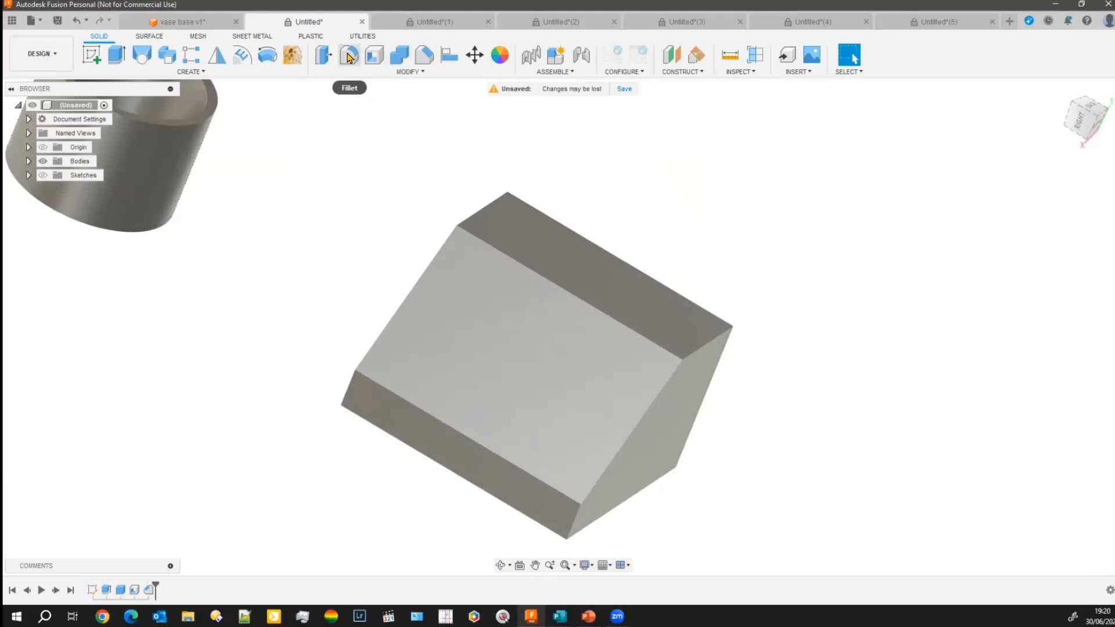
# Fillet the upper edge of the chamfered slope with a constant radius of about 74.6 mm.
pyautogui.click(349, 56)
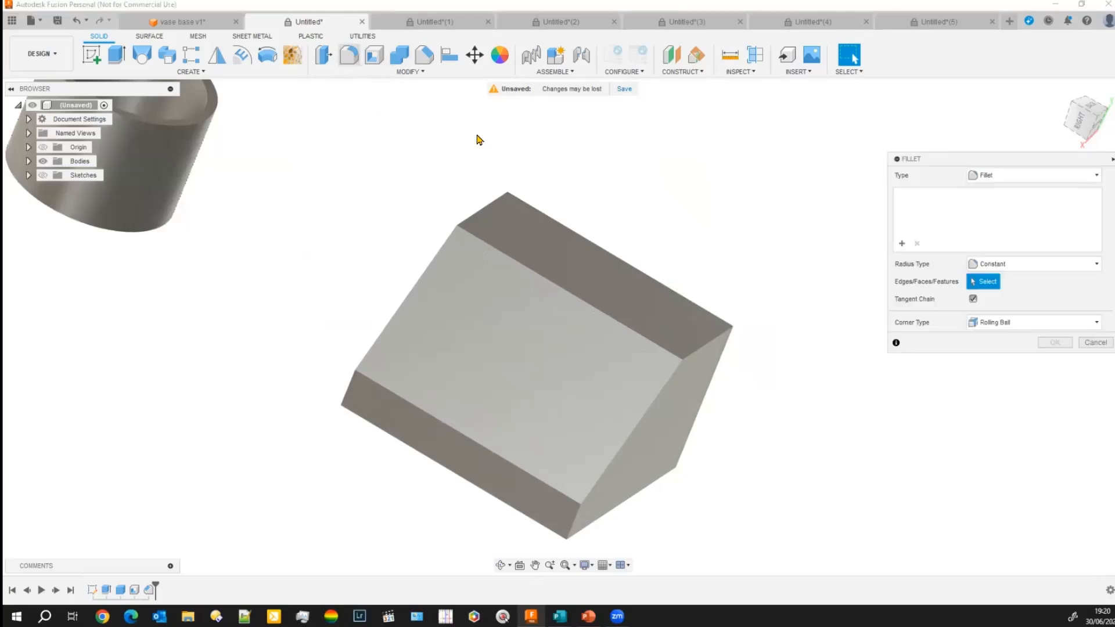
pyautogui.click(561, 289)
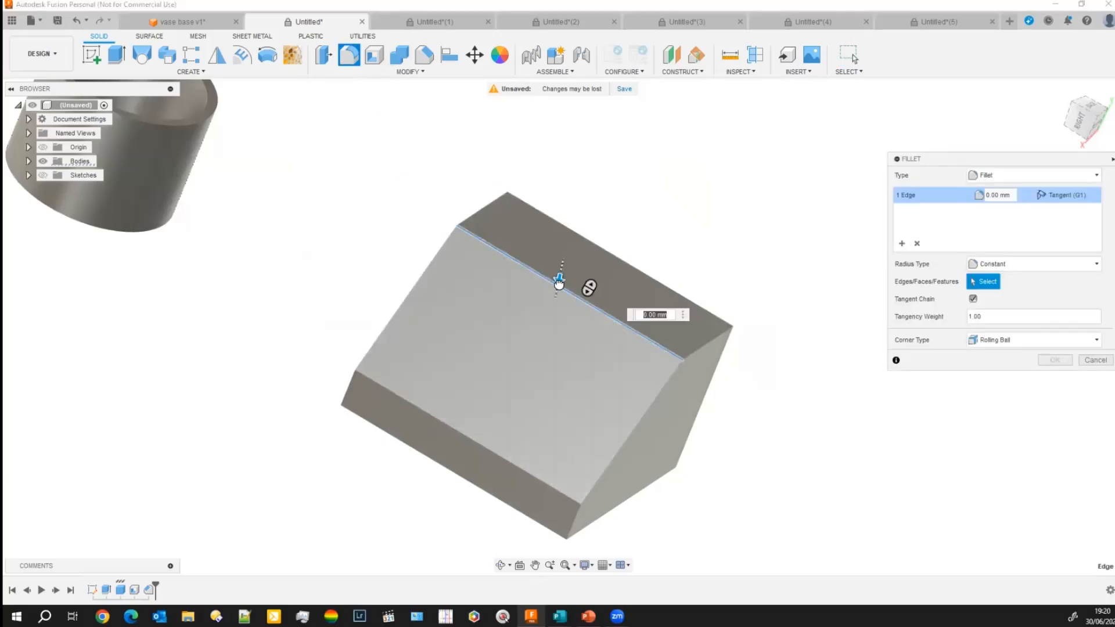
pyautogui.moveTo(558, 287); pyautogui.dragTo(557, 285)
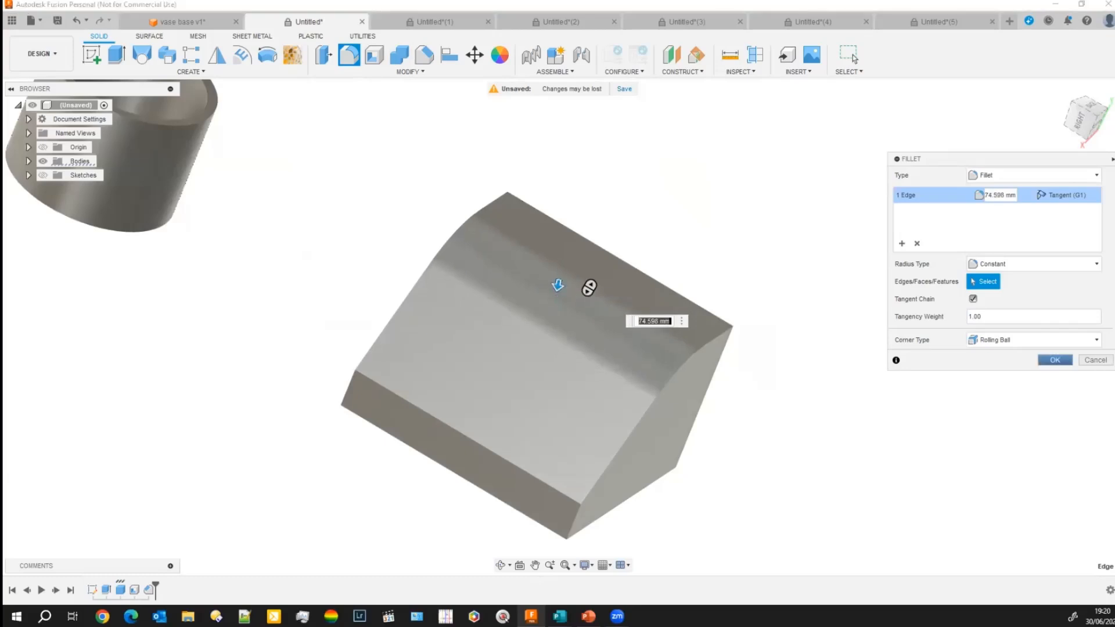
pyautogui.press('Return')
# Shell the box through its top, filleted and sloped faces with the direction set to Inside and a thickness of about 8.8 mm.
pyautogui.keyDown('shift'); pyautogui.moveTo(763, 546); pyautogui.dragTo(680, 507, button='middle'); pyautogui.keyUp('shift')
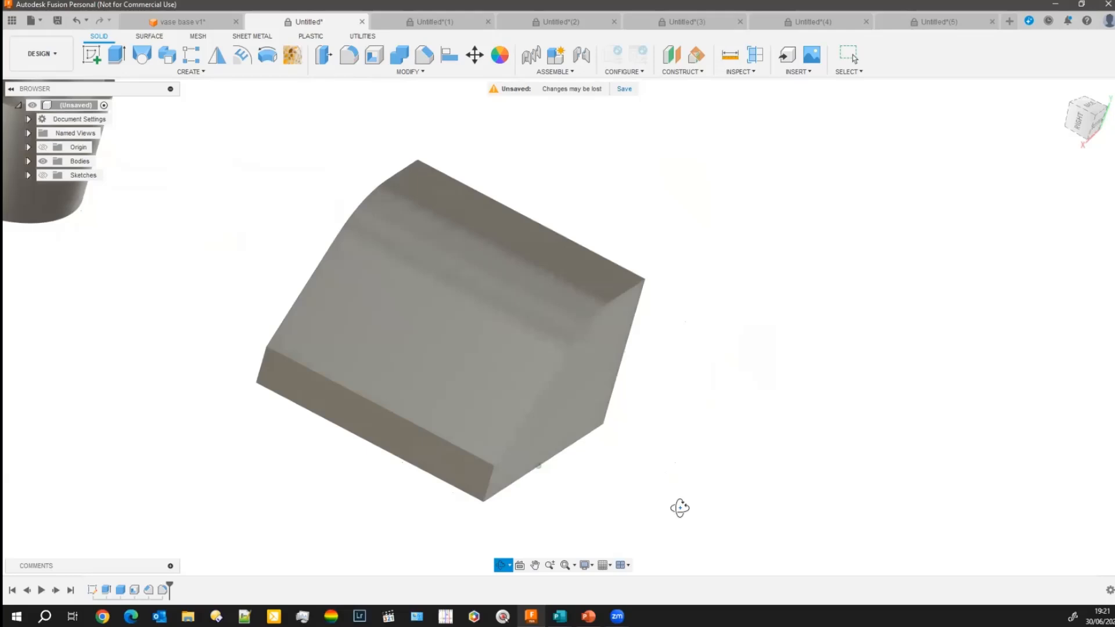
pyautogui.moveTo(681, 200); pyautogui.dragTo(708, 222, button='middle')
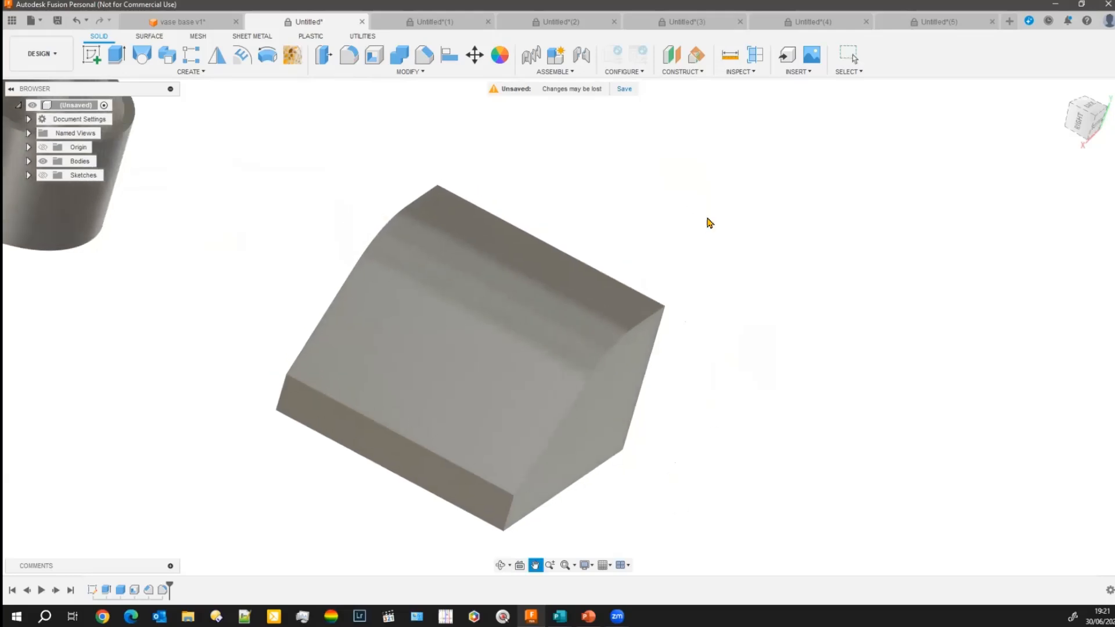
pyautogui.click(366, 58)
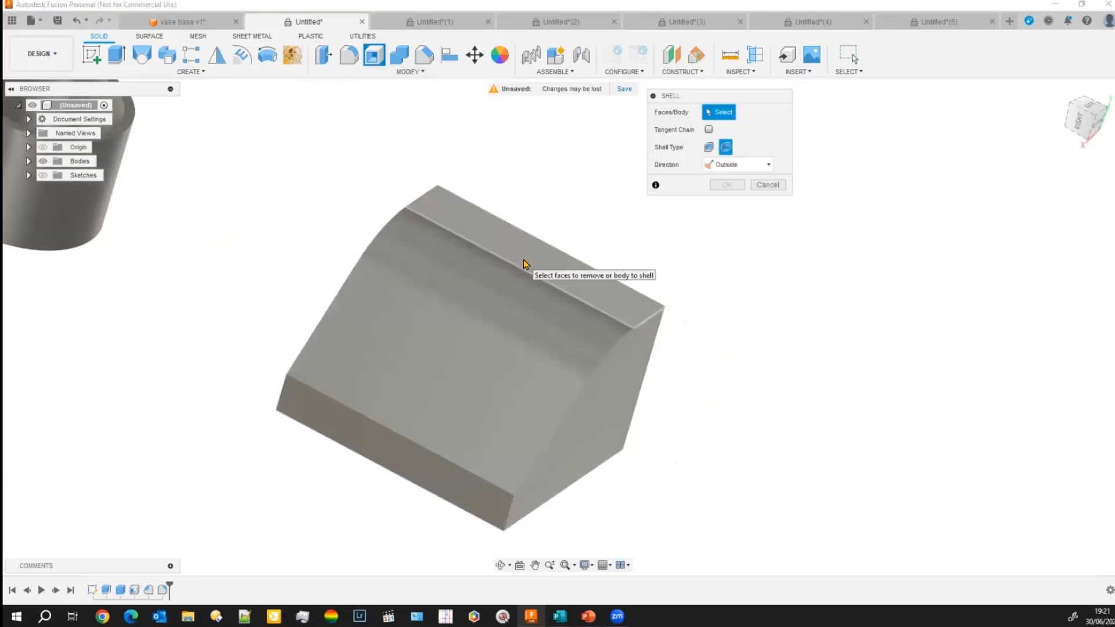
pyautogui.click(523, 262)
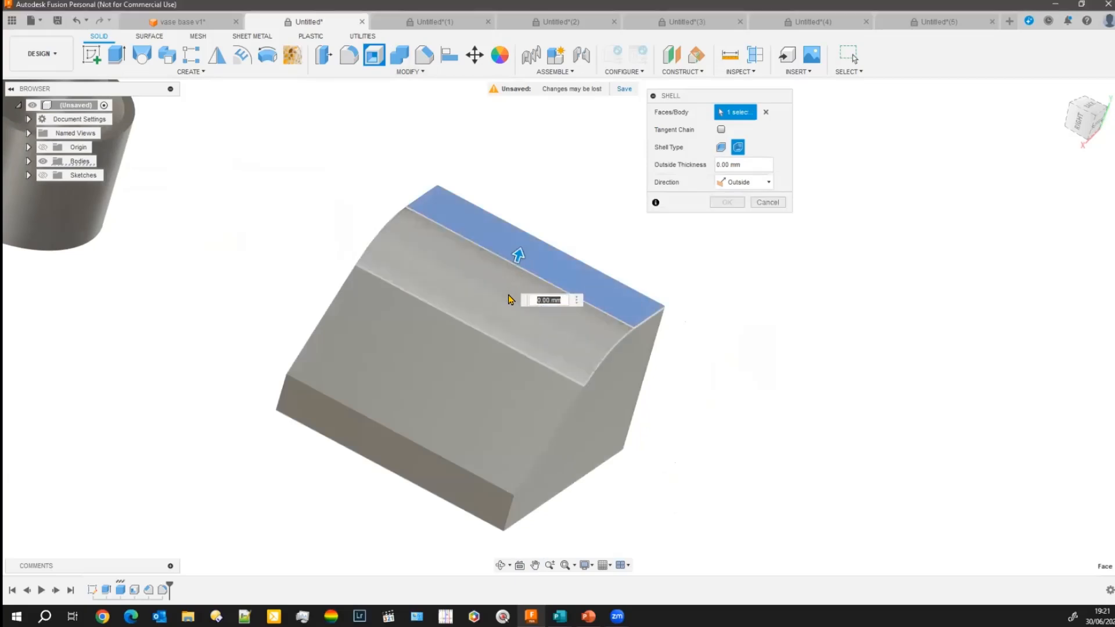
pyautogui.click(510, 301)
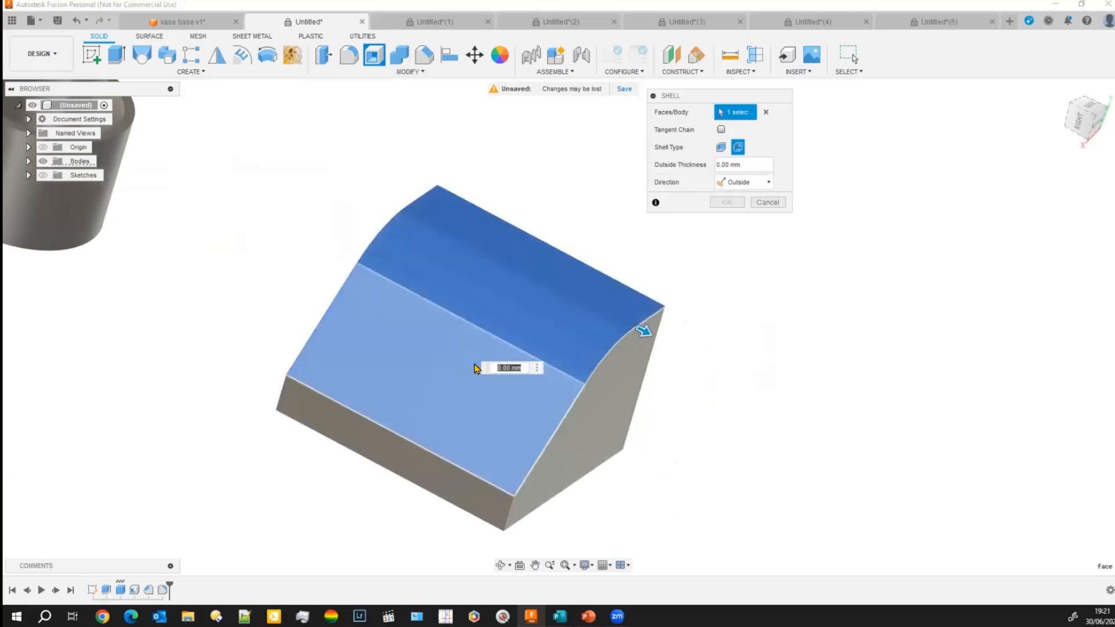
pyautogui.click(474, 369)
pyautogui.click(770, 183)
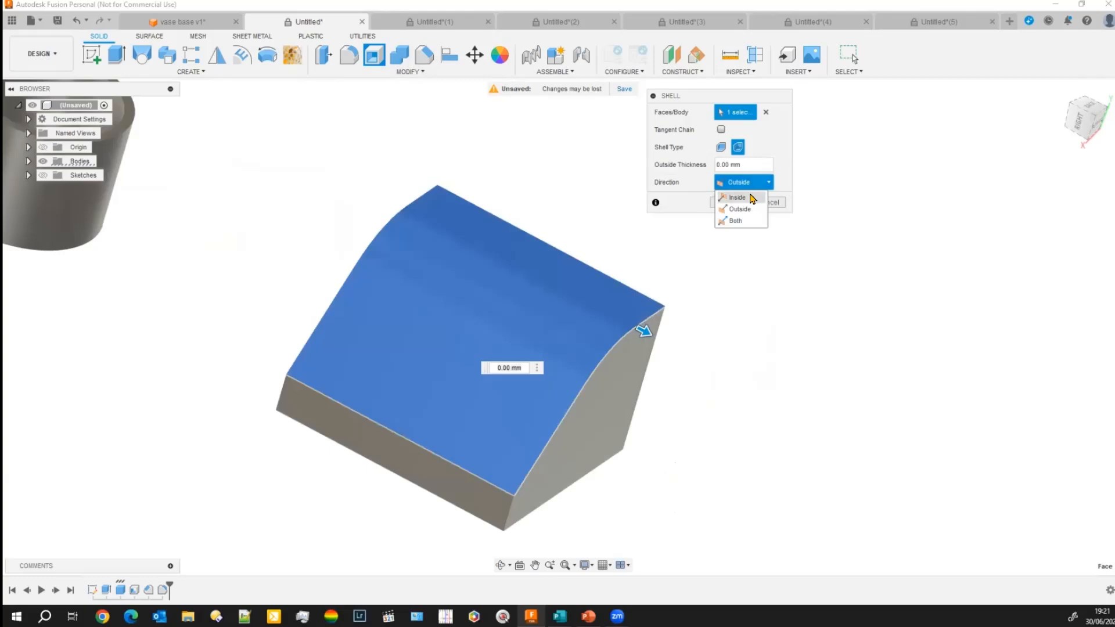
pyautogui.click(731, 195)
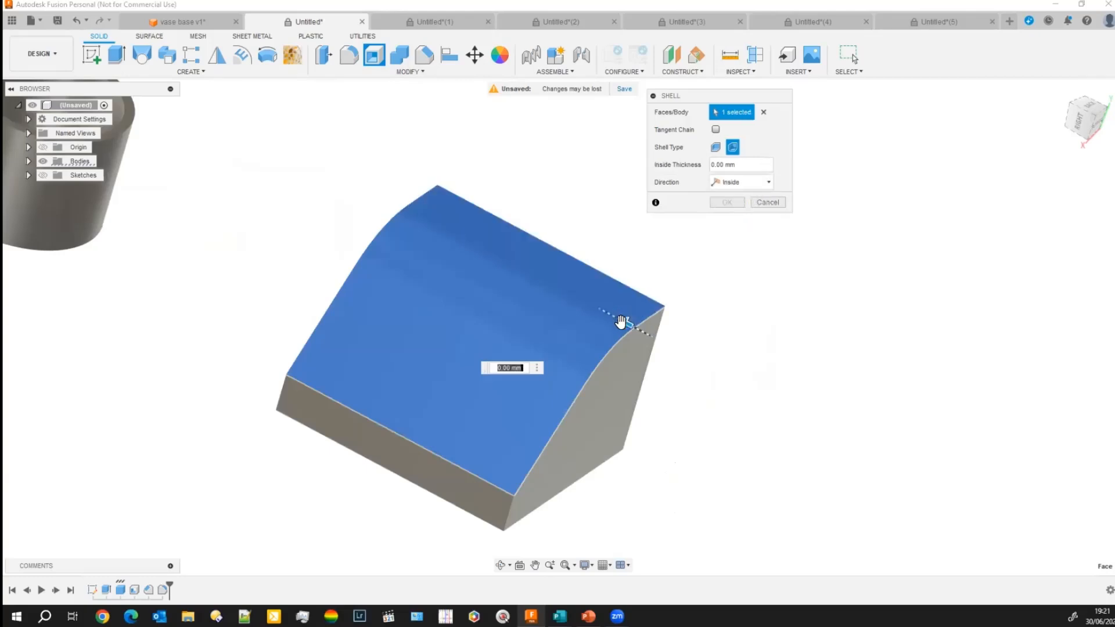
pyautogui.moveTo(621, 316); pyautogui.dragTo(610, 316)
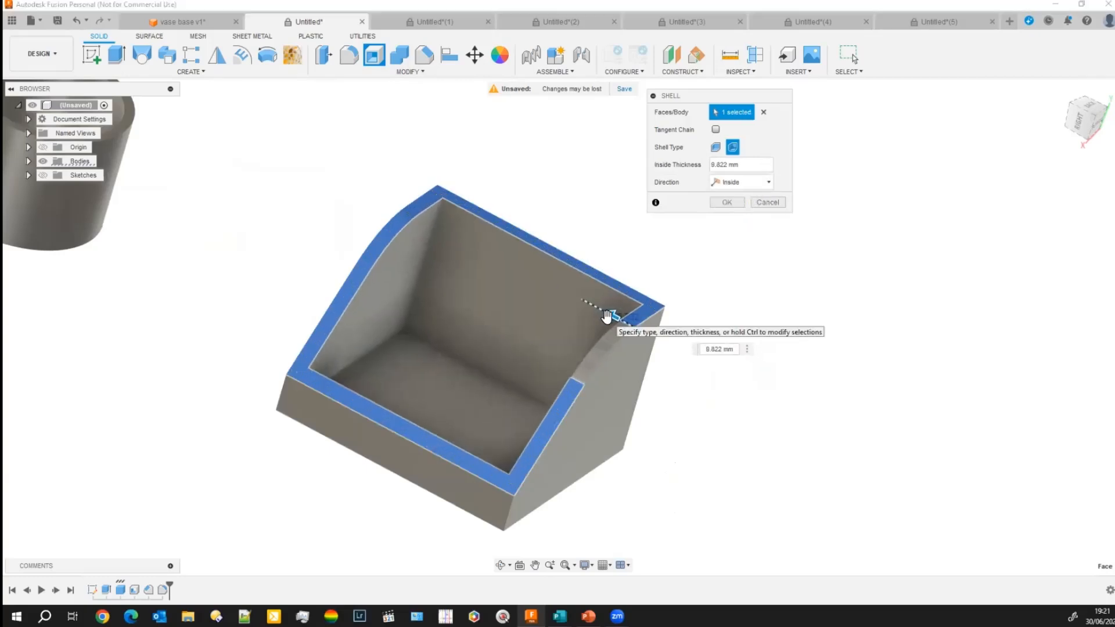
pyautogui.click(727, 203)
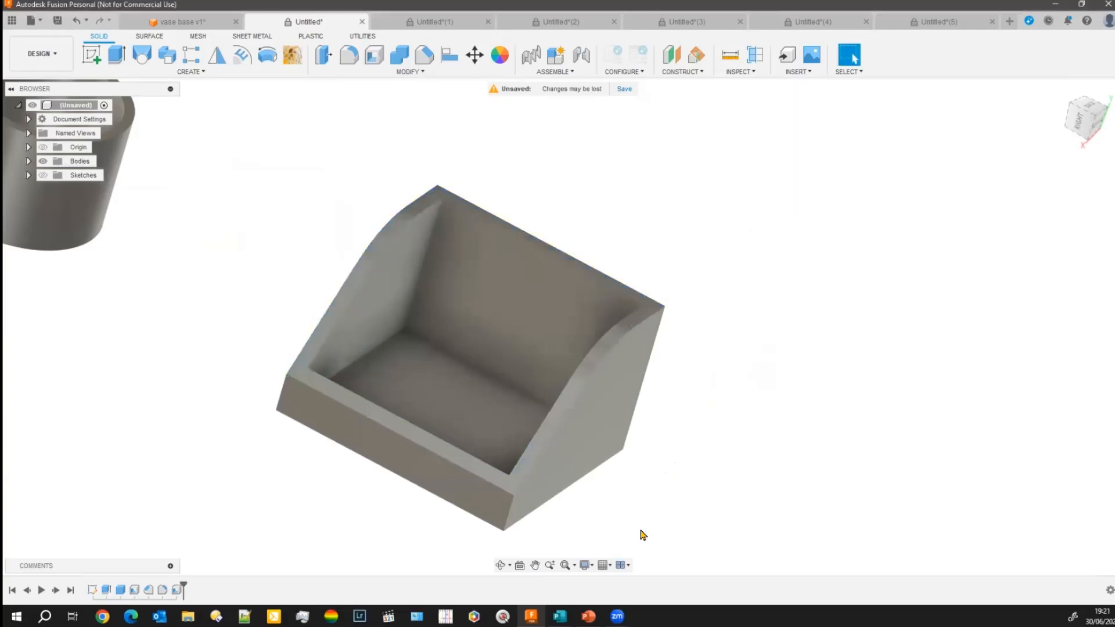
# Inspect the hollowed sloped box and undo its inside shell.
pyautogui.moveTo(642, 533)
pyautogui.keyDown('shift'); pyautogui.mouseDown(button='middle')
pyautogui.moveTo(675, 520)
pyautogui.moveTo(617, 500)
pyautogui.moveTo(638, 535)
pyautogui.mouseUp(button='middle'); pyautogui.keyUp('shift')
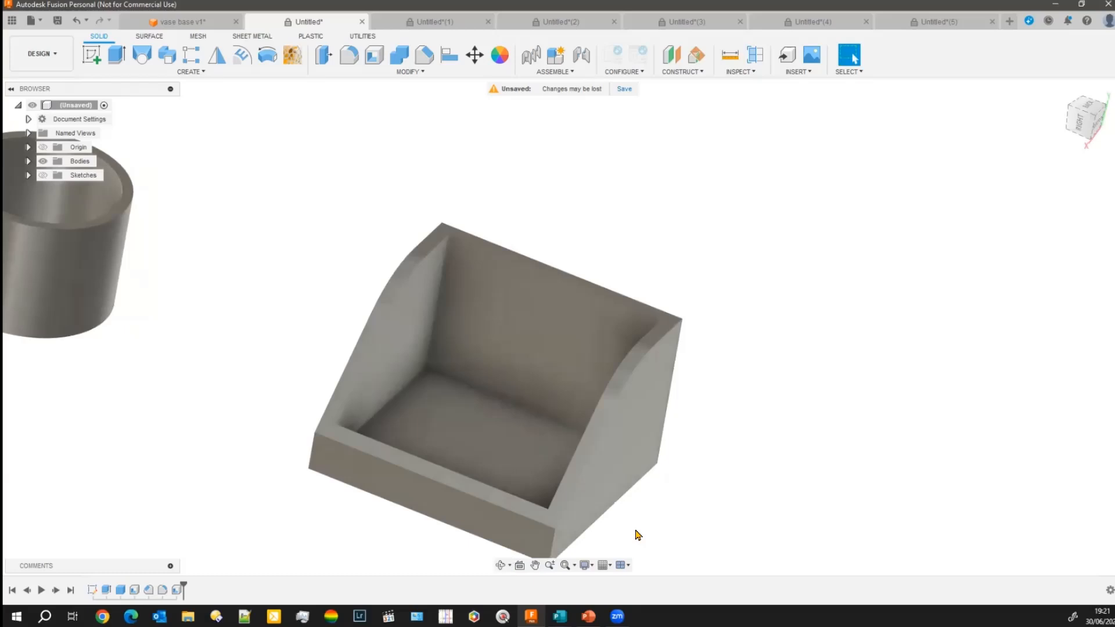
pyautogui.moveTo(289, 287); pyautogui.dragTo(340, 290, button='middle')
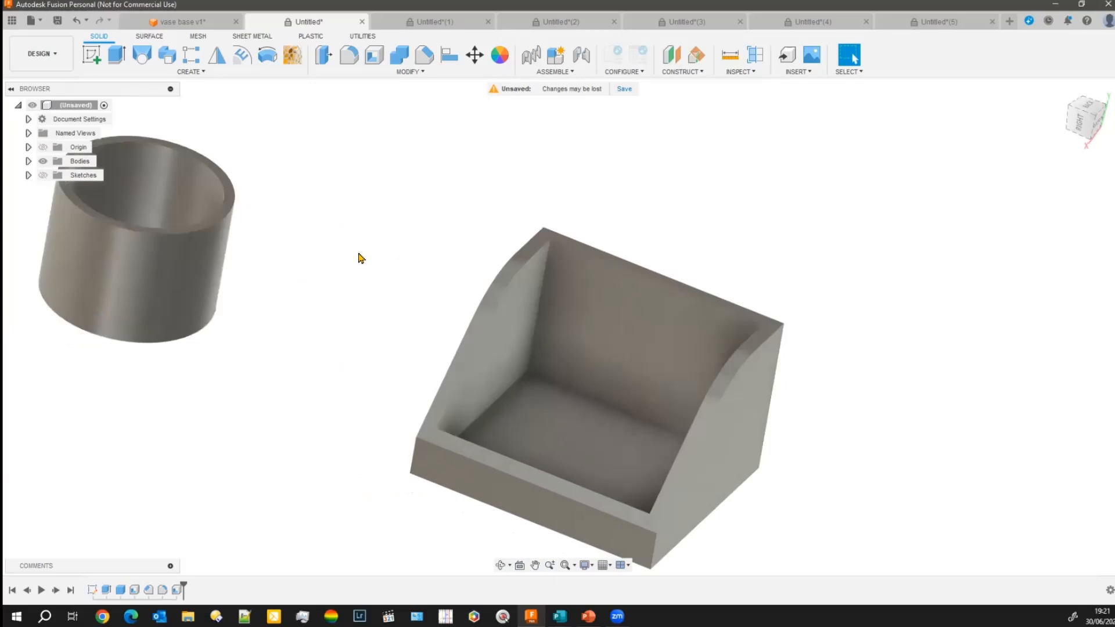
pyautogui.hotkey('ctrl', 'z')
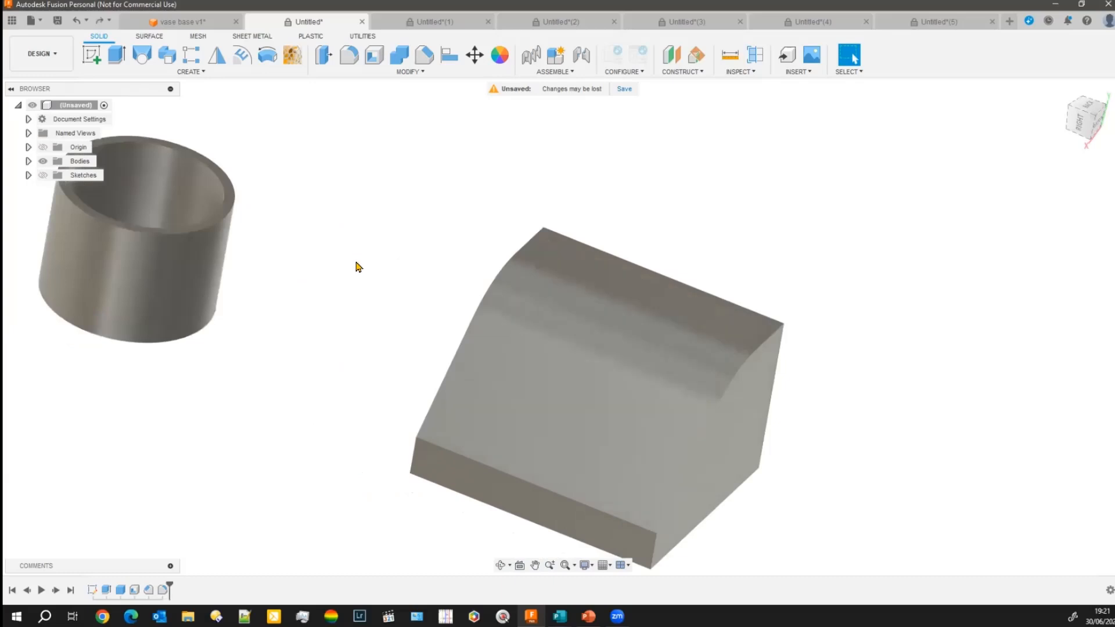
# Shell the box inward about 15.3 mm thick, removing the sloped, filleted, top and back faces.
pyautogui.click(375, 62)
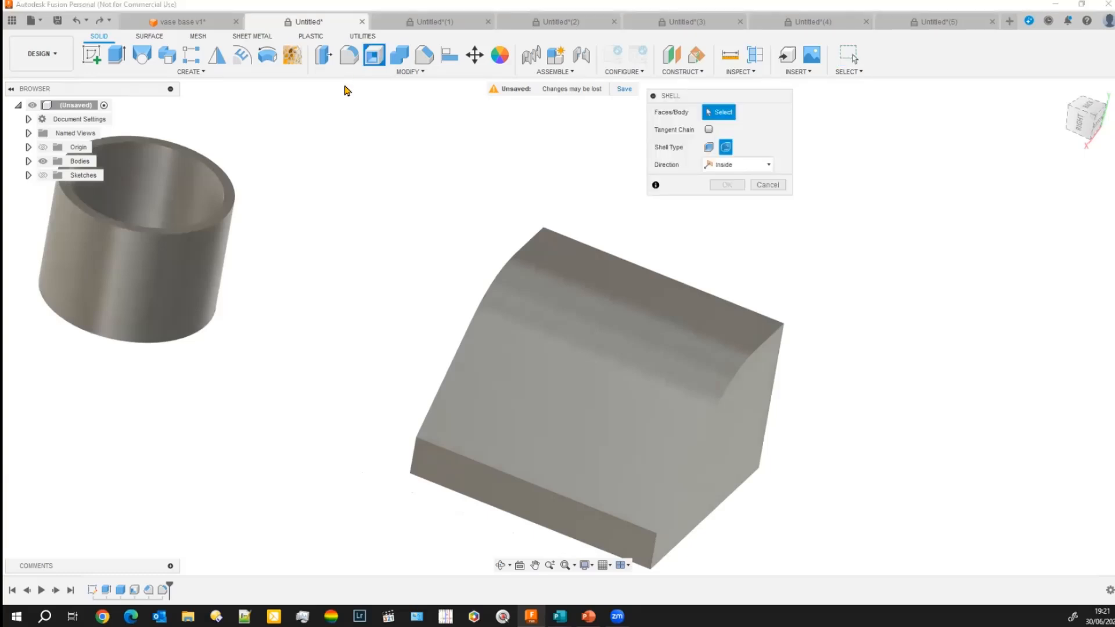
pyautogui.click(610, 440)
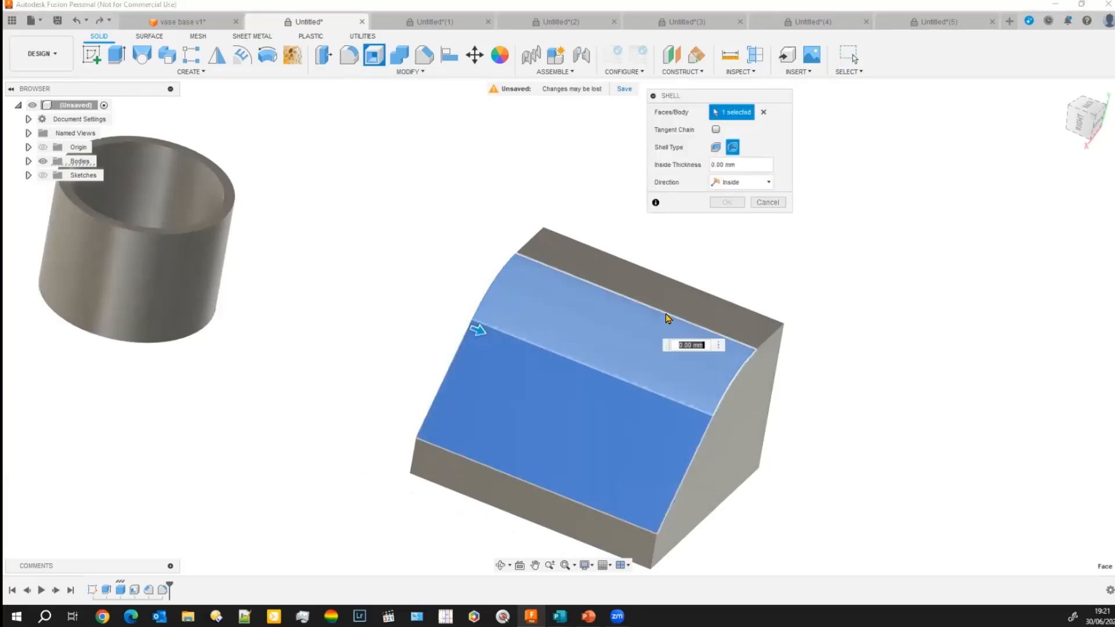
pyautogui.click(671, 308)
pyautogui.keyDown('shift'); pyautogui.moveTo(866, 459); pyautogui.dragTo(643, 347, button='middle'); pyautogui.keyUp('shift')
pyautogui.click(503, 421)
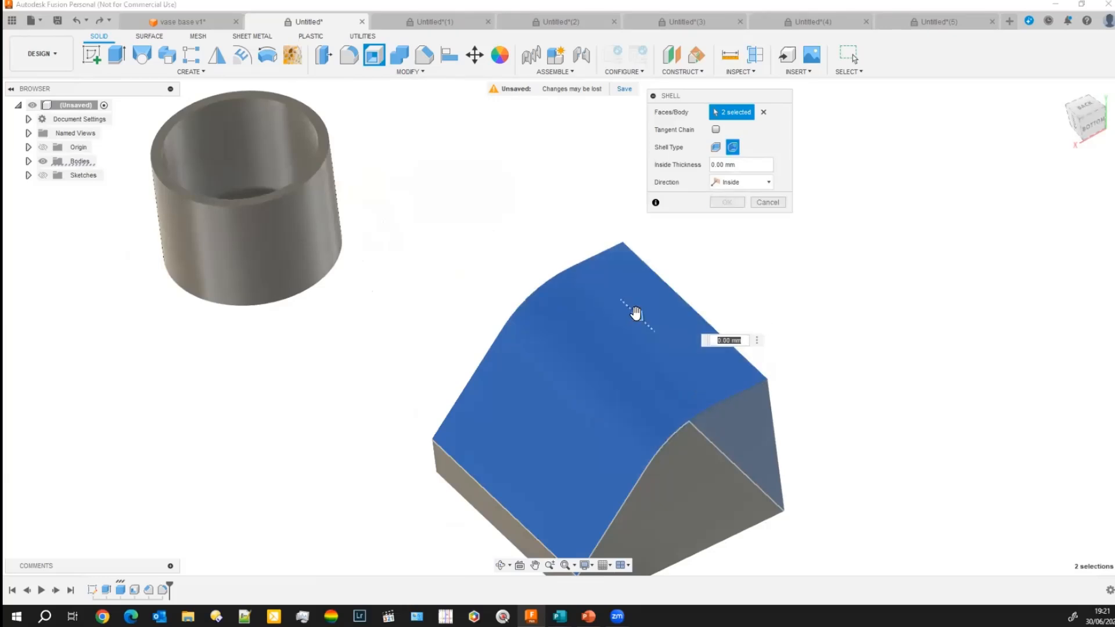
pyautogui.moveTo(636, 313); pyautogui.dragTo(779, 312)
pyautogui.moveTo(881, 336)
pyautogui.keyDown('shift'); pyautogui.mouseDown(button='middle')
pyautogui.moveTo(915, 325)
pyautogui.moveTo(899, 329)
pyautogui.mouseUp(button='middle'); pyautogui.keyUp('shift')
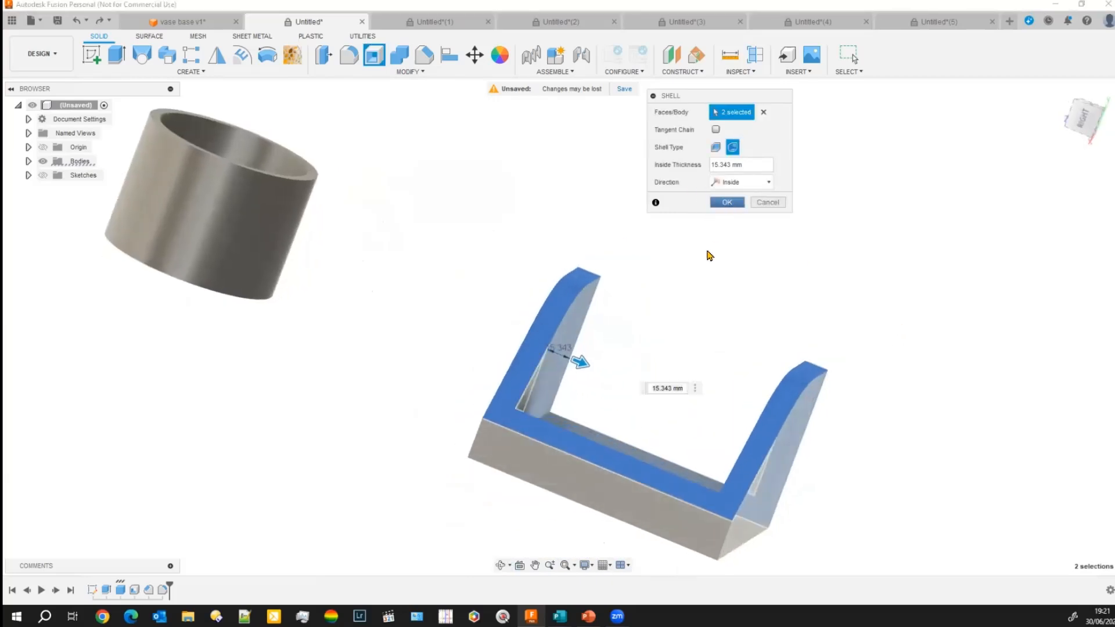
pyautogui.press('Return')
pyautogui.keyDown('shift'); pyautogui.moveTo(690, 269); pyautogui.dragTo(617, 290, button='middle'); pyautogui.keyUp('shift')
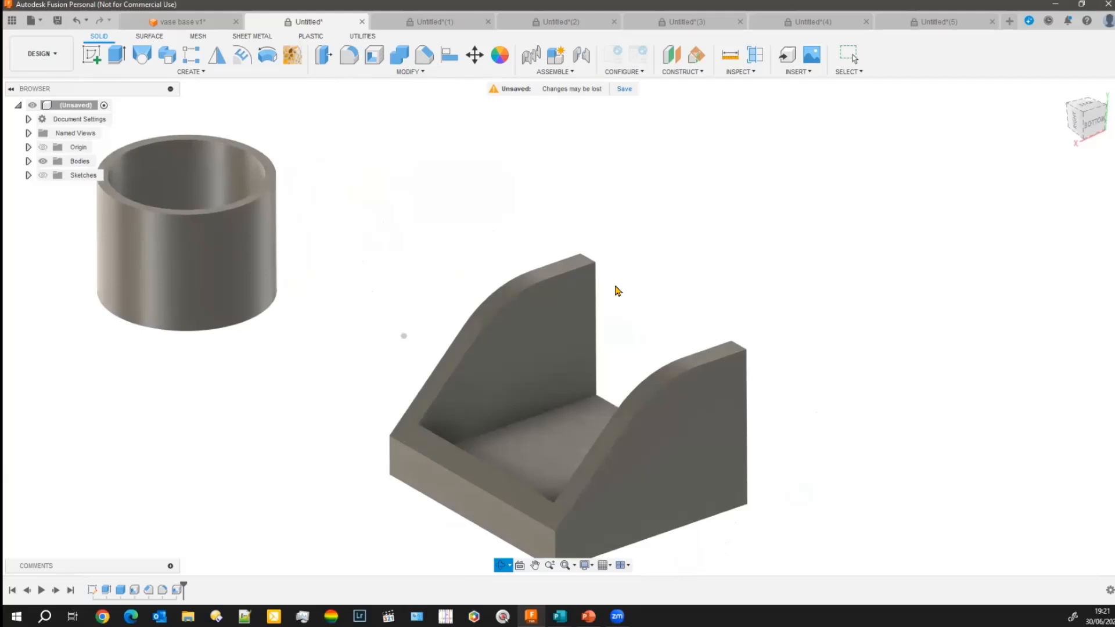